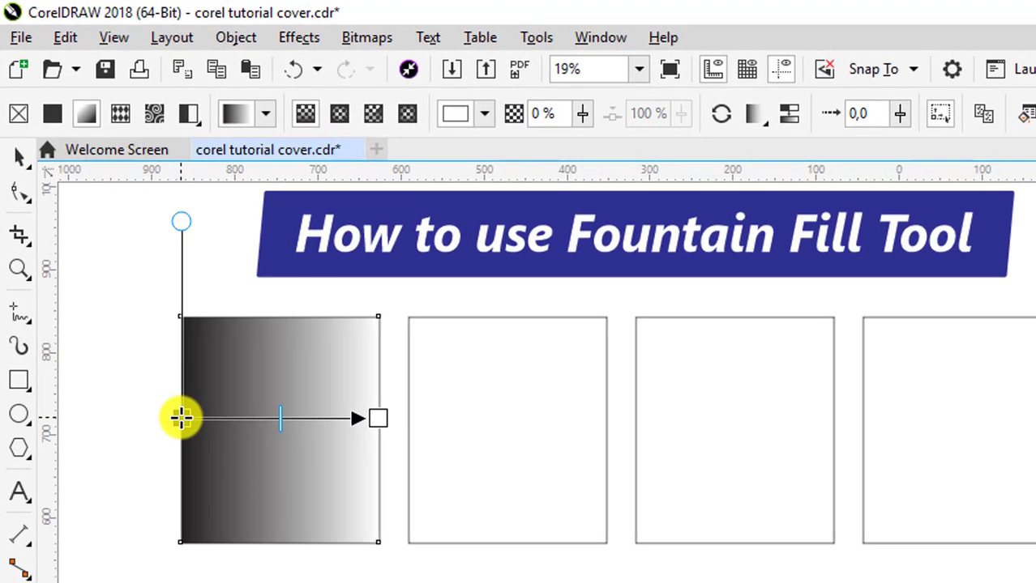
# Step: Set the starting colour of the first rectangle's gradient to red (C 0, M 100, Y 100, K 0)
pyautogui.click(162, 373)
pyautogui.click(138, 459)
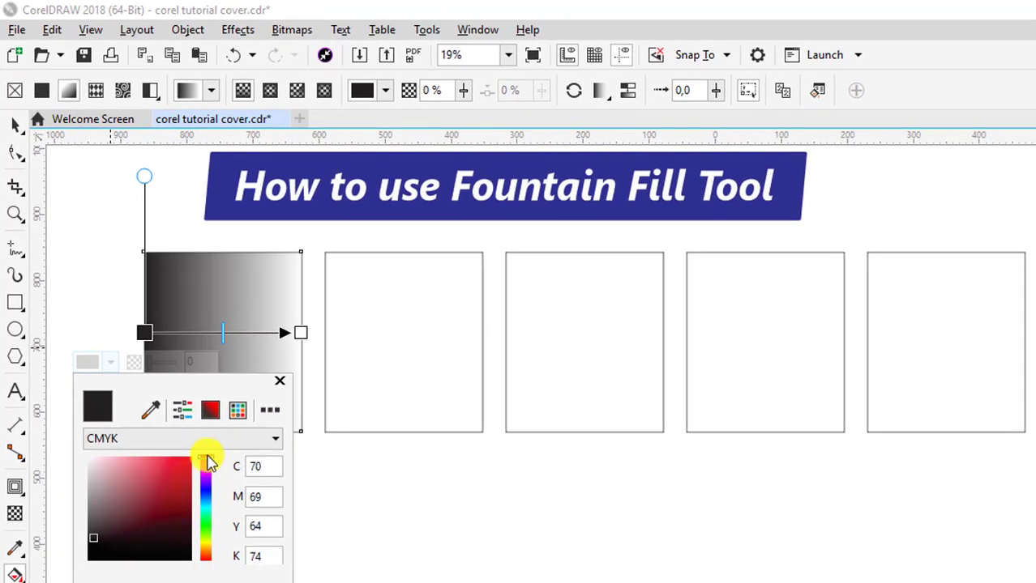
pyautogui.click(208, 460)
pyautogui.click(195, 461)
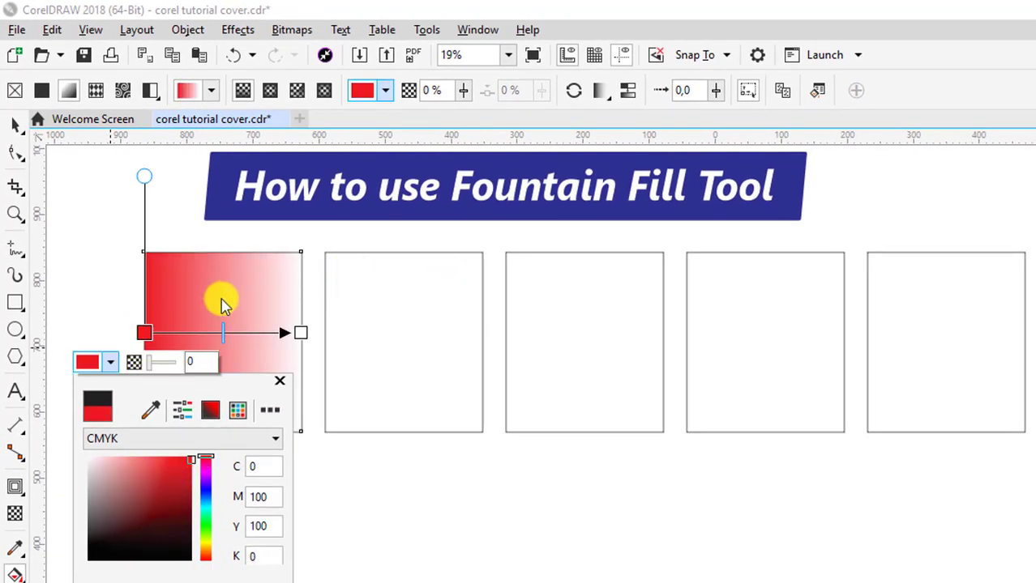
pyautogui.click(278, 384)
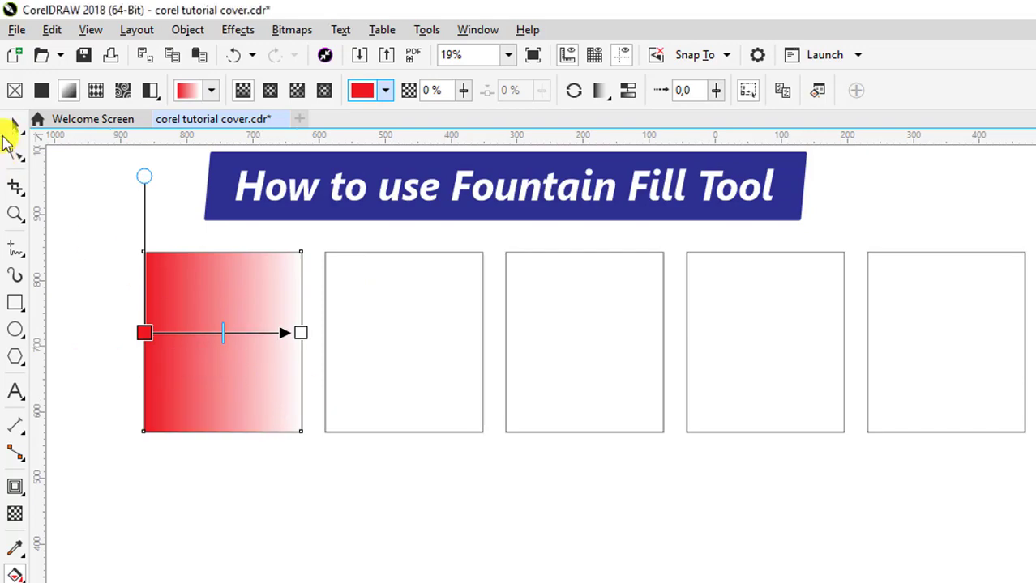
# Step: Fill the second rectangle with solid blue (C 100, M 100, Y 0, K 0)
pyautogui.click(16, 124)
pyautogui.click(356, 312)
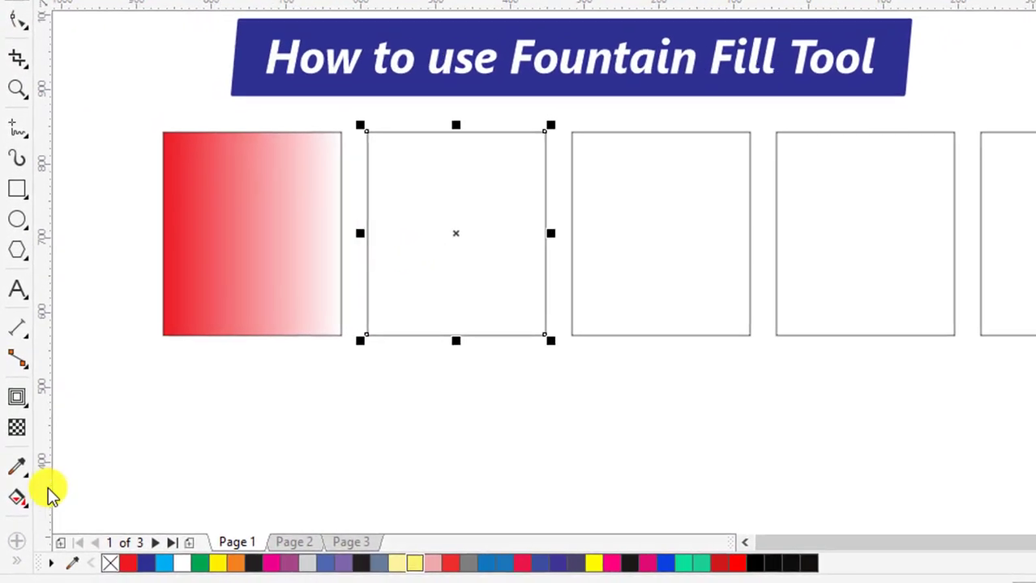
pyautogui.click(14, 527)
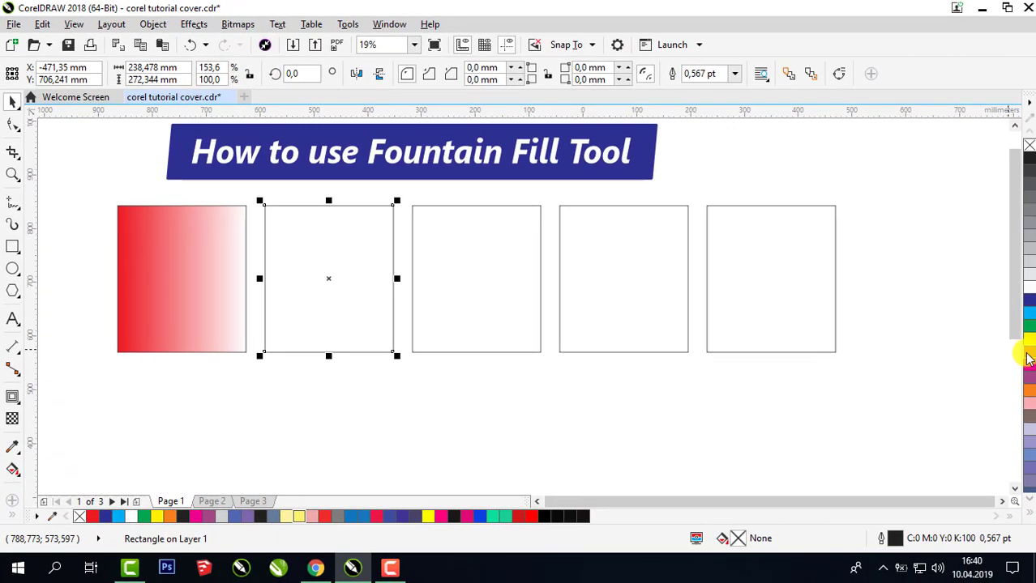
pyautogui.click(1028, 357)
pyautogui.click(326, 278)
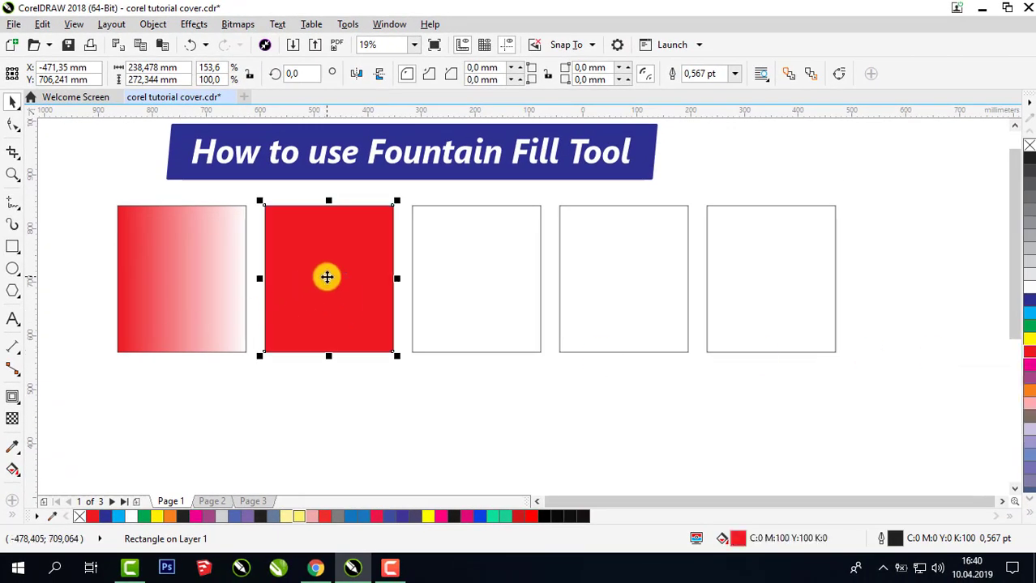
pyautogui.click(1023, 302)
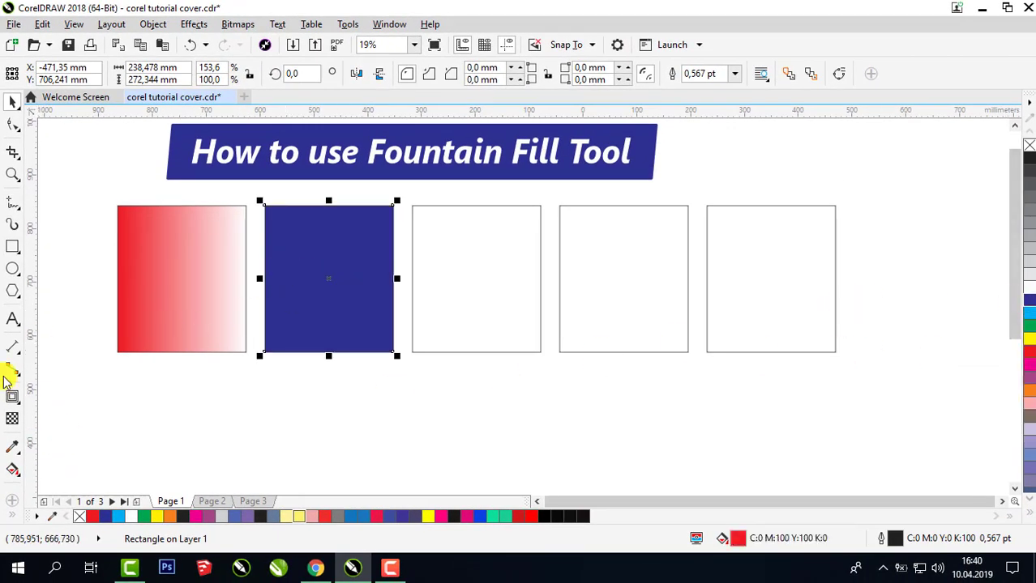
# Step: Give the second rectangle a vertical gradient from blue at its upper edge to yellow (C 9, M 0, Y 100, K 0) at its lower edge
pyautogui.click(12, 469)
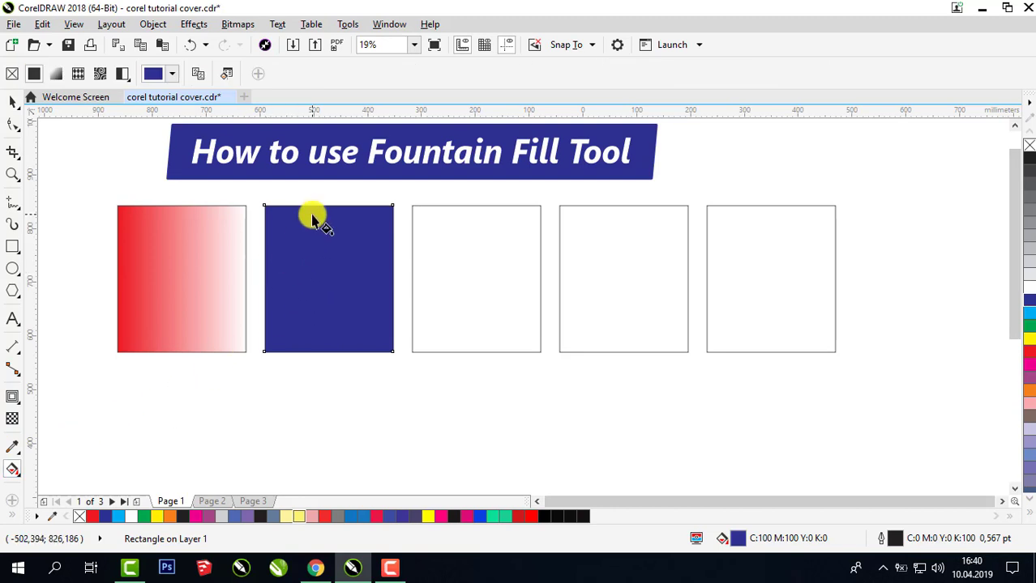
pyautogui.moveTo(332, 207); pyautogui.dragTo(332, 350)
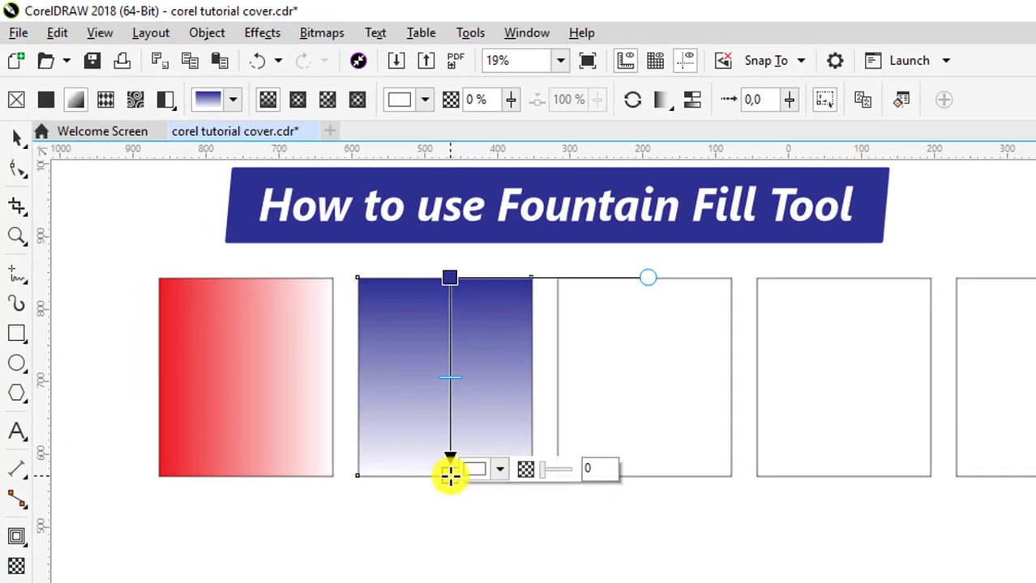
pyautogui.click(502, 473)
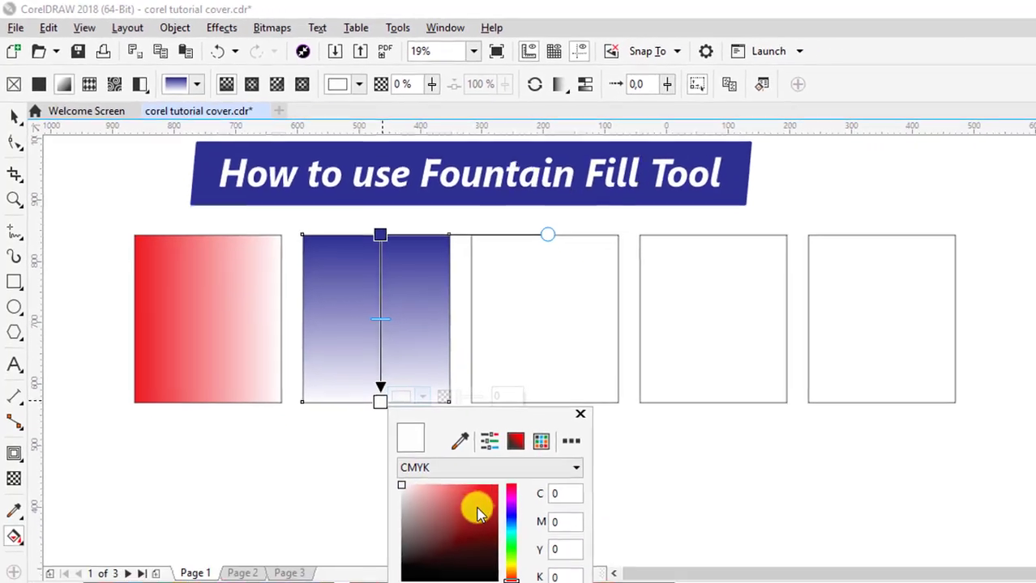
pyautogui.click(496, 551)
pyautogui.click(480, 473)
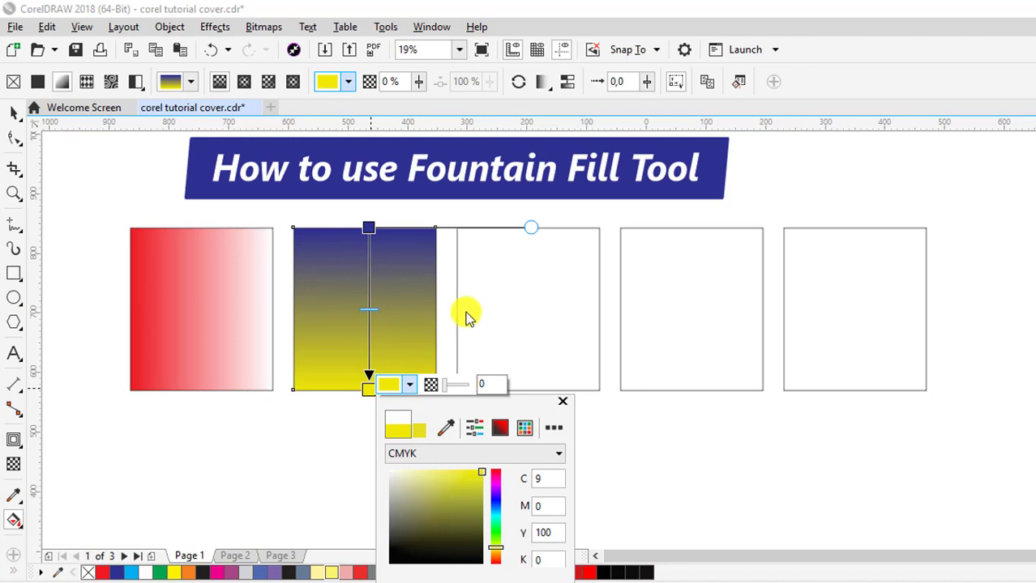
# Step: Add a middle node to the second rectangle's gradient, colour it green (C 76, M 0, Y 100, K 0) and move it toward the blue end
pyautogui.doubleClick(369, 297)
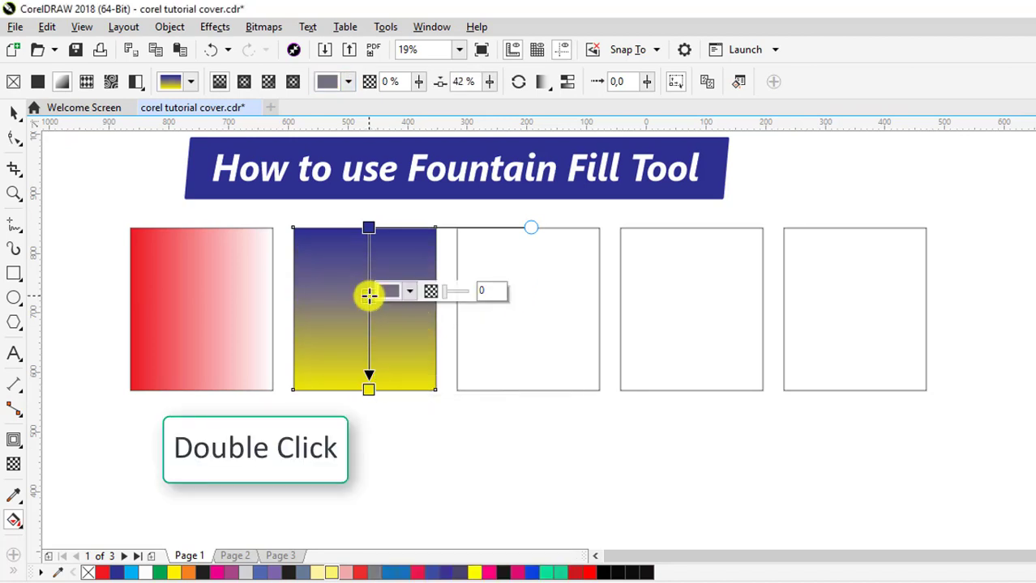
pyautogui.moveTo(369, 297); pyautogui.dragTo(362, 278)
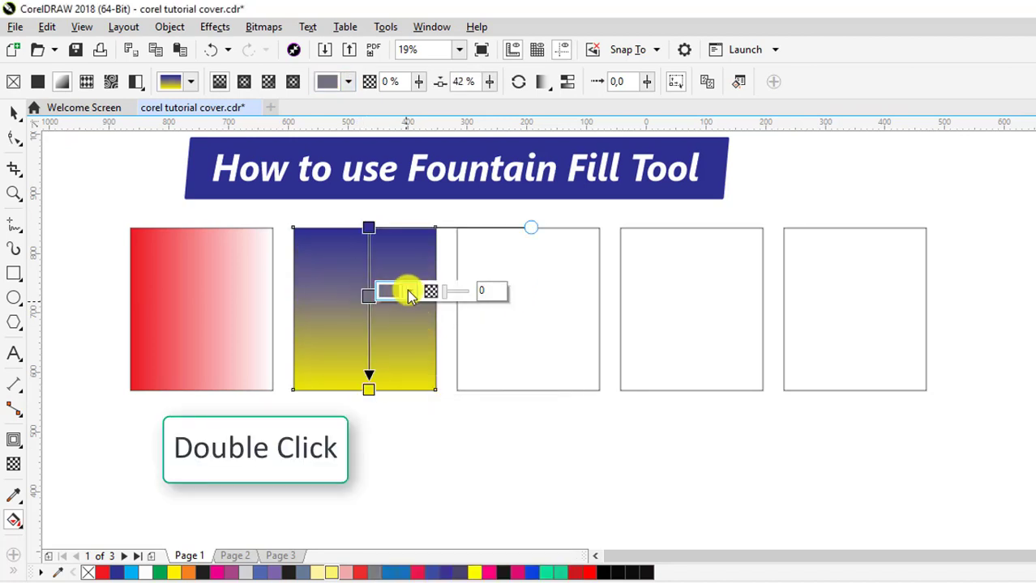
pyautogui.click(409, 290)
pyautogui.click(456, 406)
pyautogui.moveTo(456, 406)
pyautogui.mouseDown()
pyautogui.moveTo(479, 402)
pyautogui.moveTo(495, 443)
pyautogui.mouseUp()
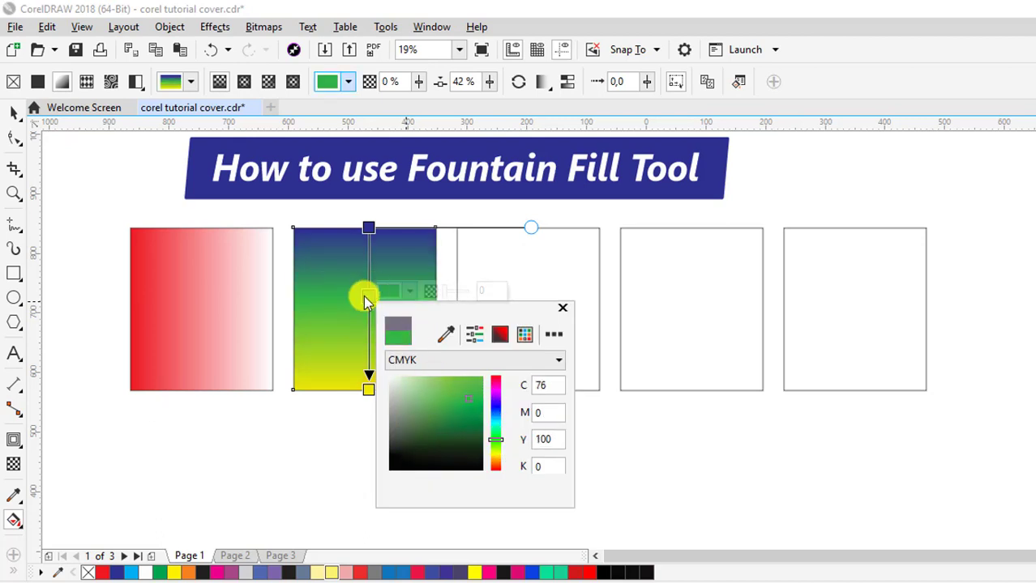
pyautogui.moveTo(363, 295); pyautogui.dragTo(367, 260)
pyautogui.click(209, 50)
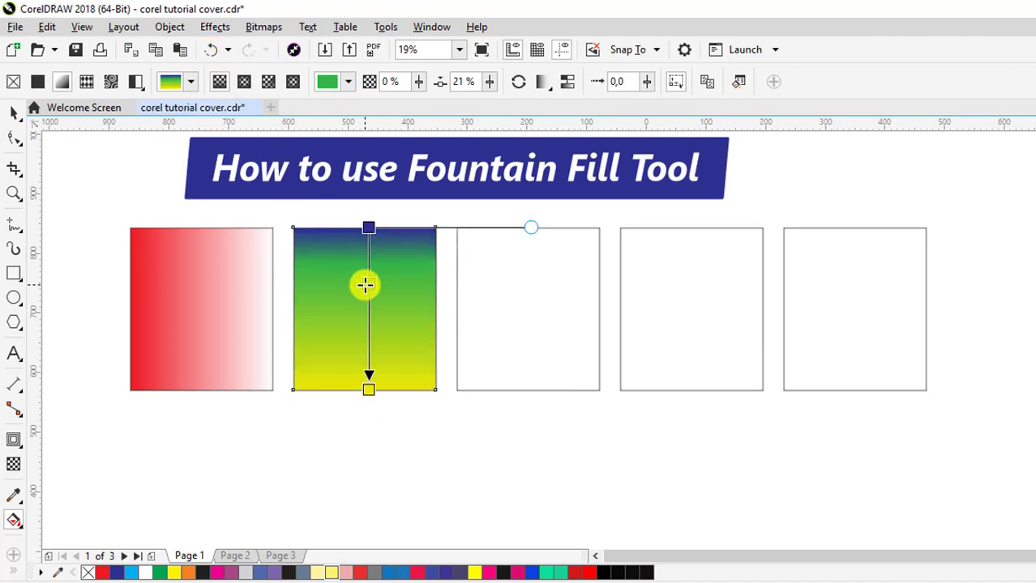
# Step: Add another gradient node at 59% between green and yellow in the second rectangle and make it white
pyautogui.doubleClick(360, 342)
pyautogui.doubleClick(369, 324)
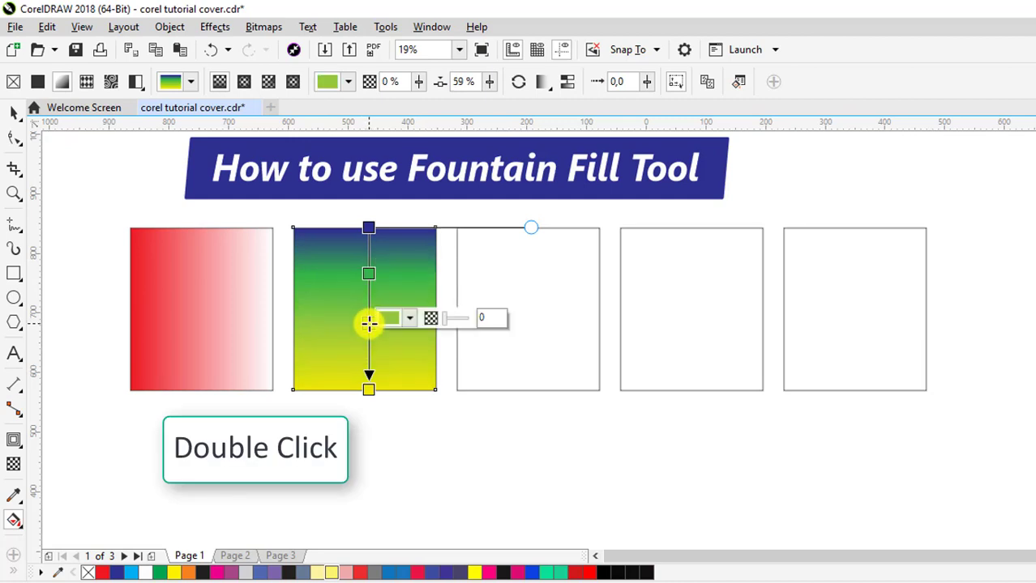
pyautogui.click(386, 321)
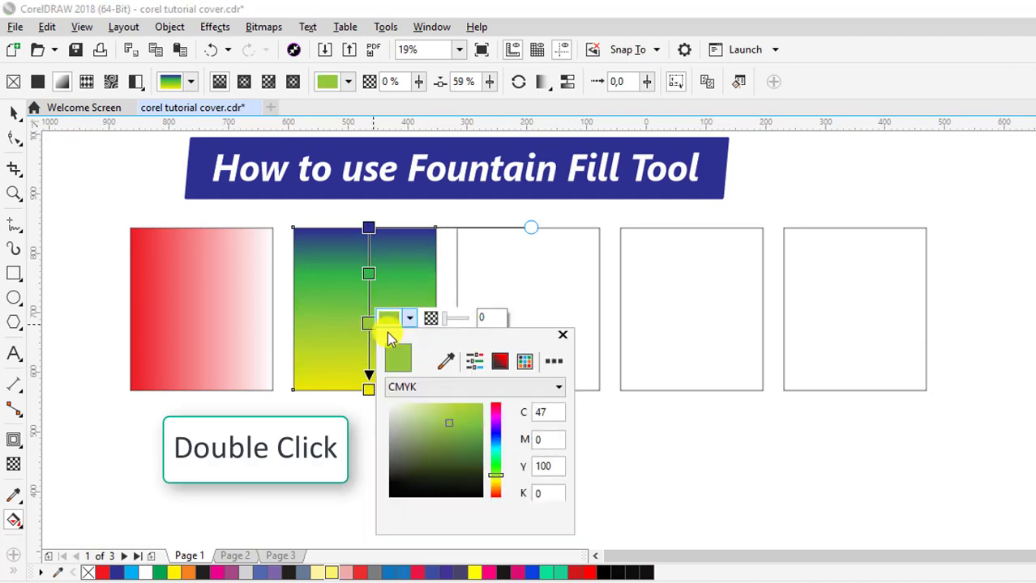
pyautogui.click(390, 405)
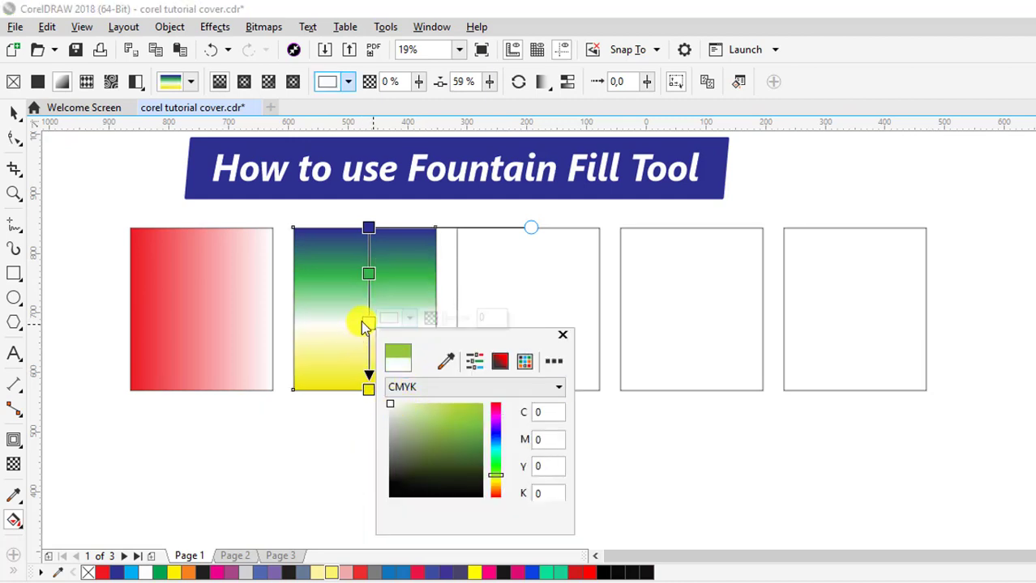
# Step: Fill the third rectangle with magenta and switch it to a fountain fill in the Edit Fill dialog
pyautogui.click(523, 299)
pyautogui.click(15, 115)
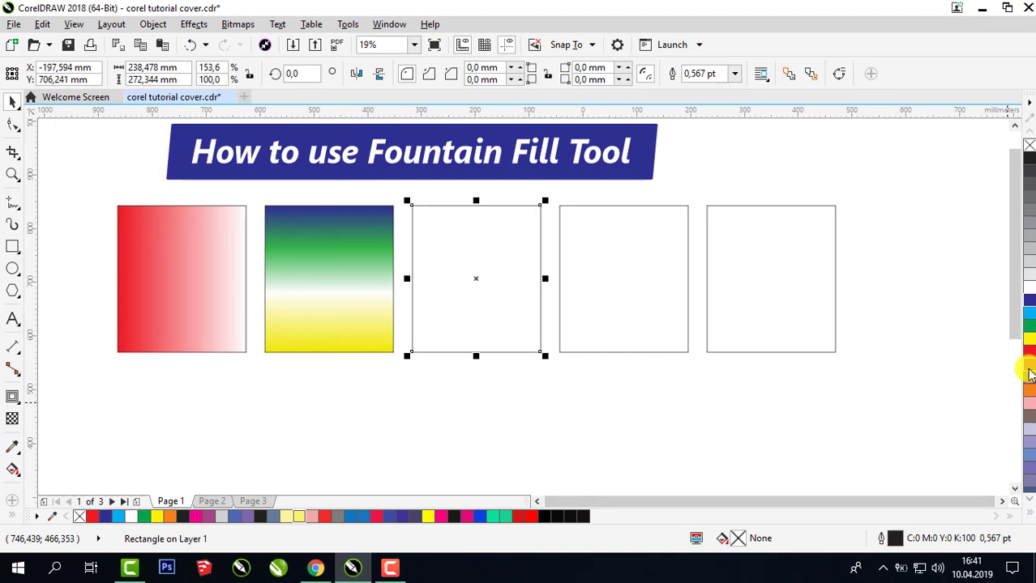
pyautogui.click(1028, 366)
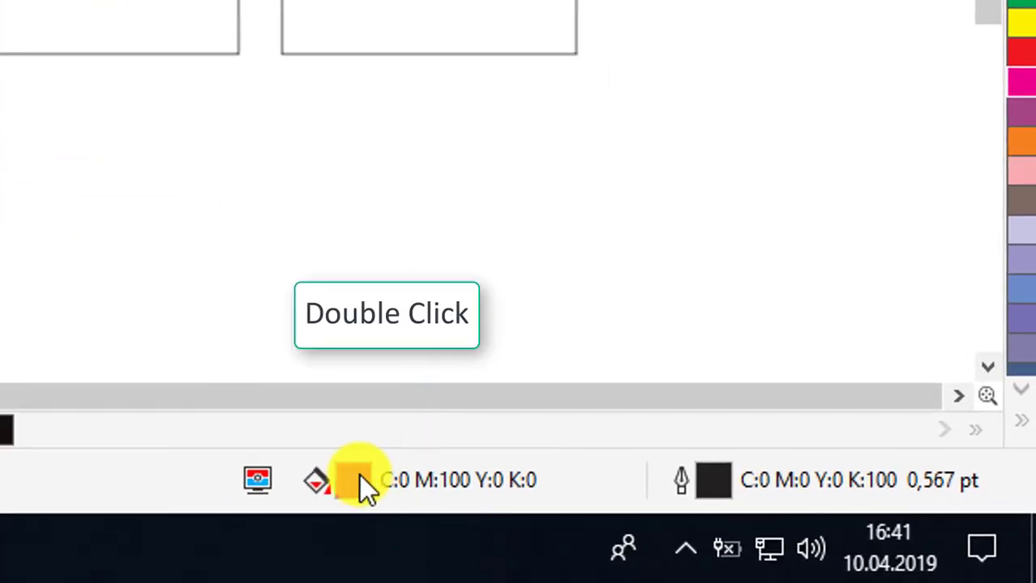
pyautogui.doubleClick(359, 478)
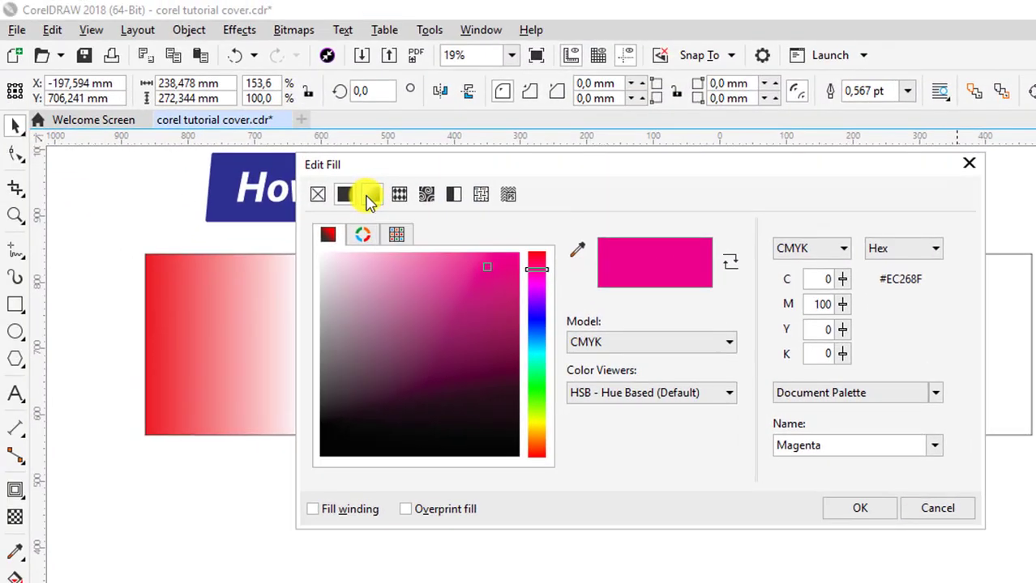
pyautogui.click(370, 197)
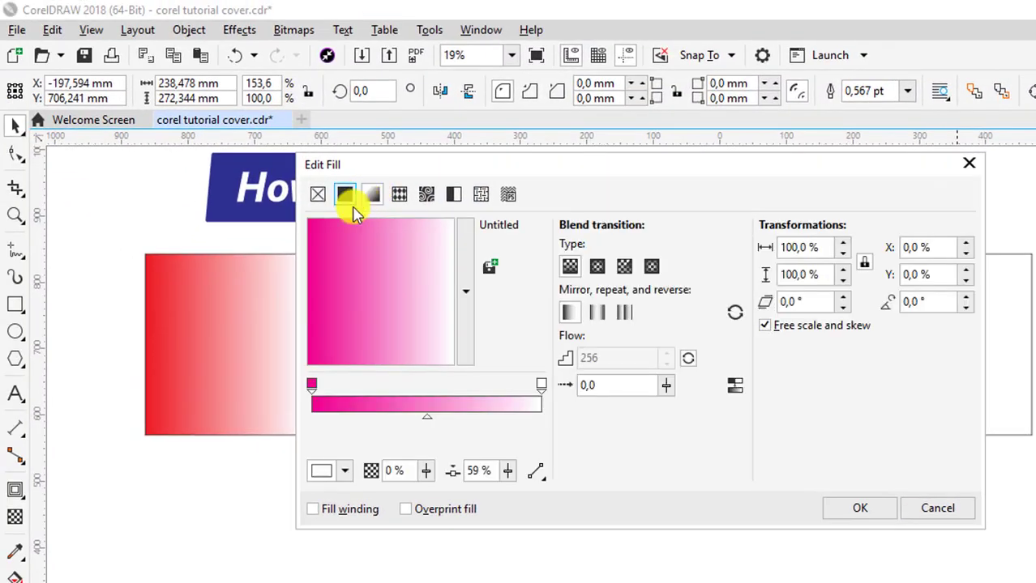
# Step: Choose the Test Pattern preset from the recent fountain fills for the third rectangle
pyautogui.click(464, 302)
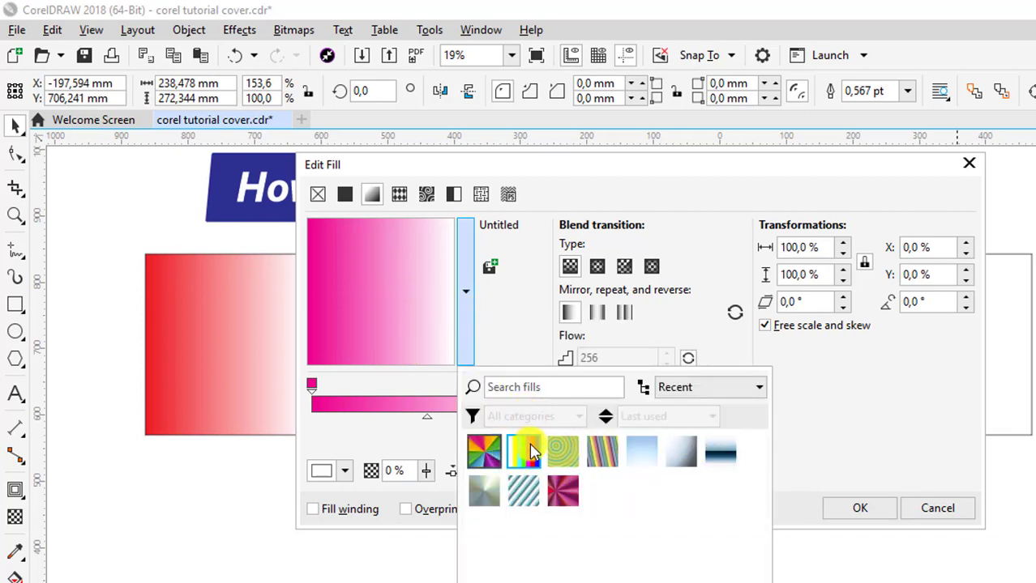
pyautogui.click(525, 454)
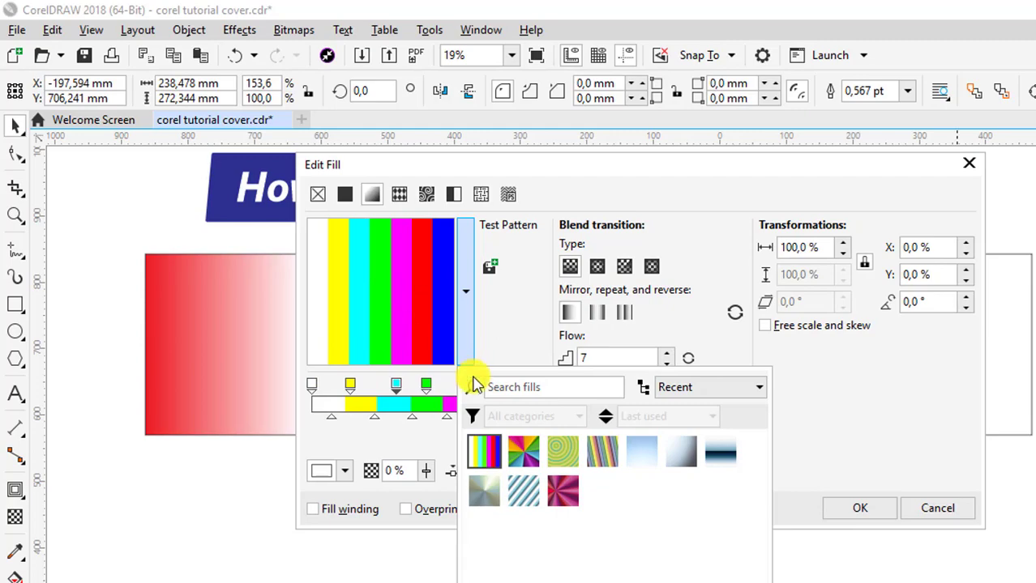
pyautogui.click(479, 277)
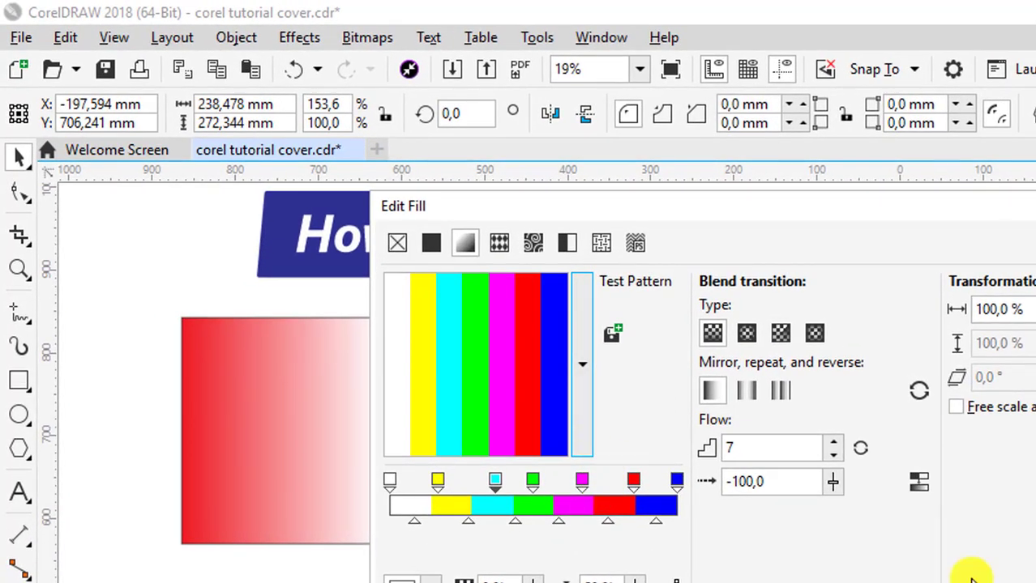
# Step: Try higher step counts for the Test Pattern, set the steps back to 7 and apply the fill to the third rectangle
pyautogui.doubleClick(750, 447)
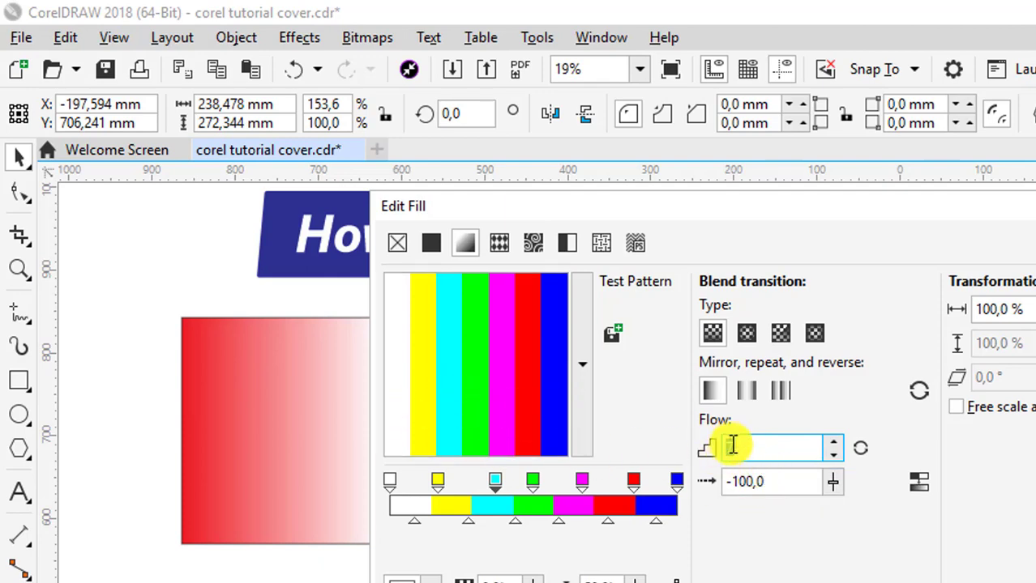
pyautogui.click(834, 443)
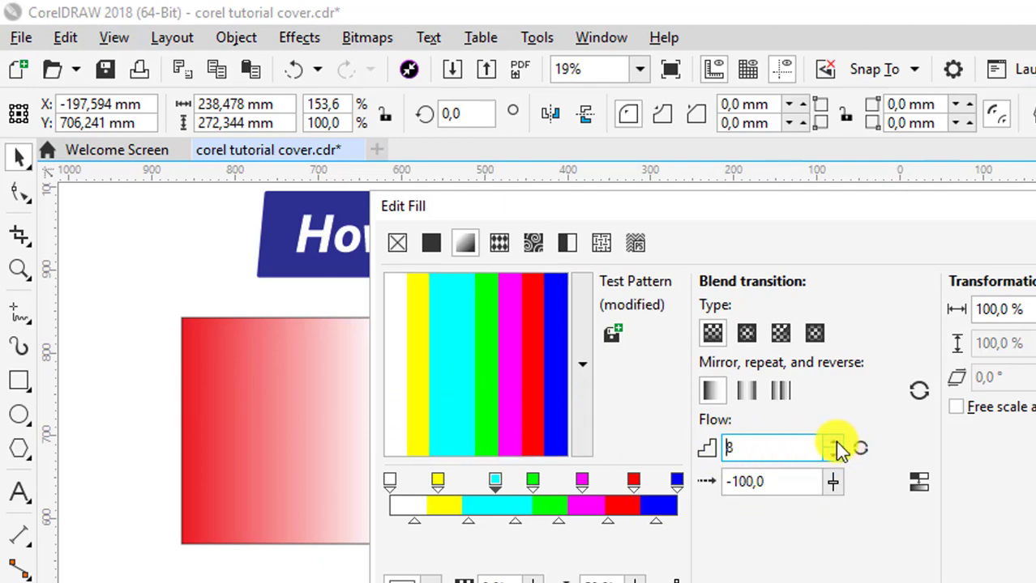
pyautogui.click(834, 442)
pyautogui.click(833, 442)
pyautogui.click(835, 453)
pyautogui.click(836, 453)
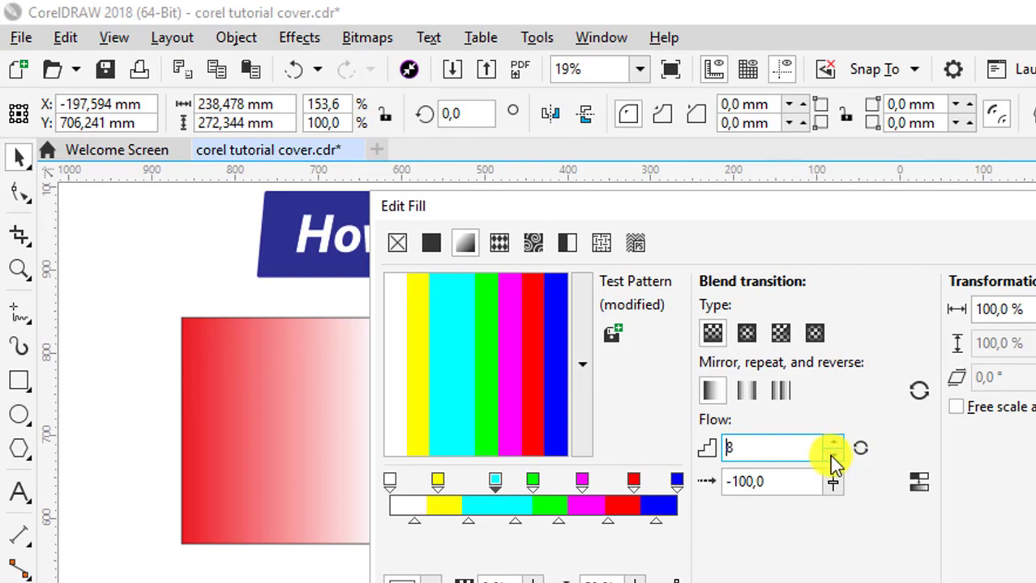
pyautogui.click(835, 453)
pyautogui.click(815, 484)
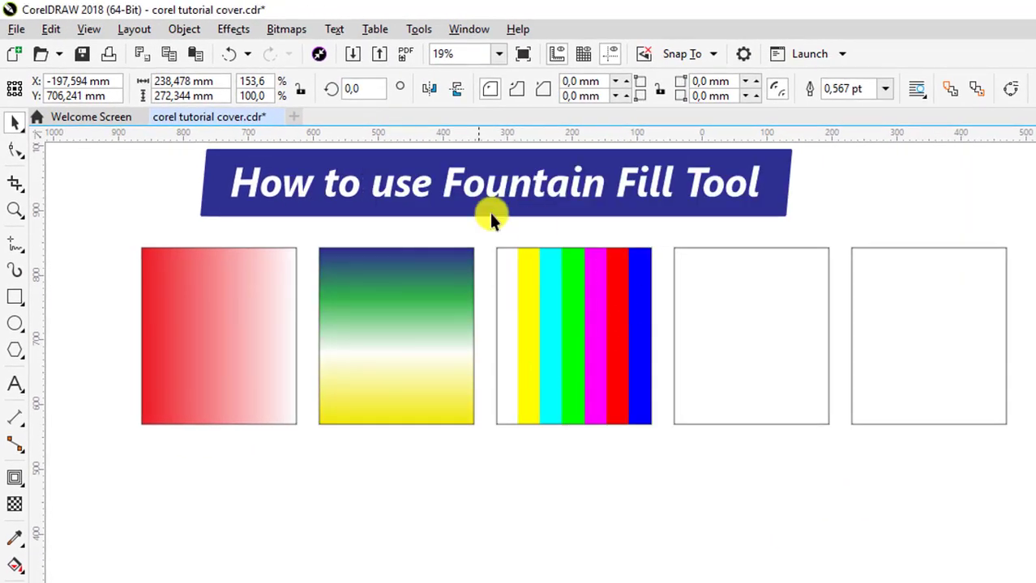
# Step: Fill the fourth rectangle with red, and replace that fill with solid cyan
pyautogui.click(735, 271)
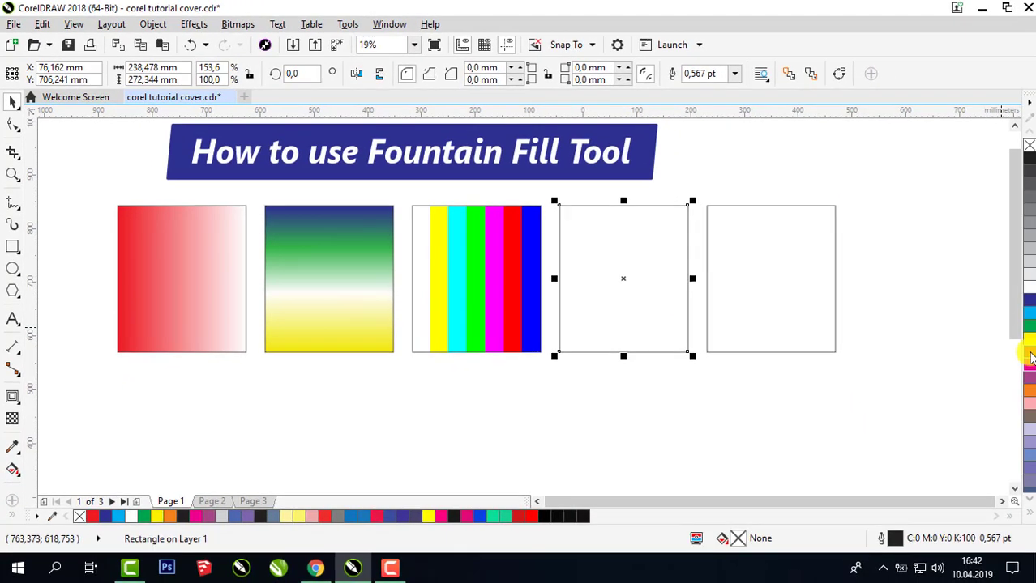
pyautogui.click(1029, 348)
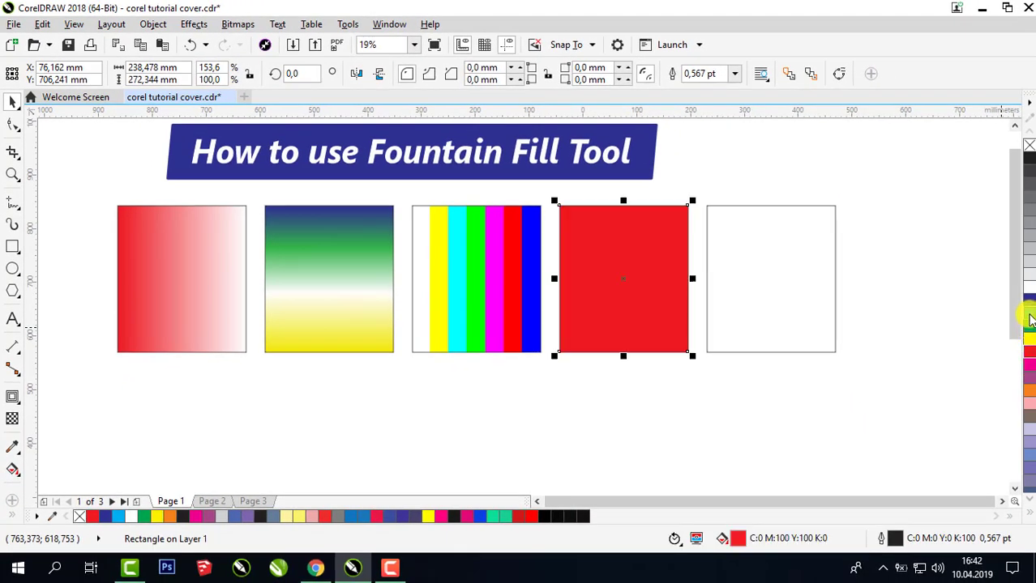
pyautogui.click(1029, 320)
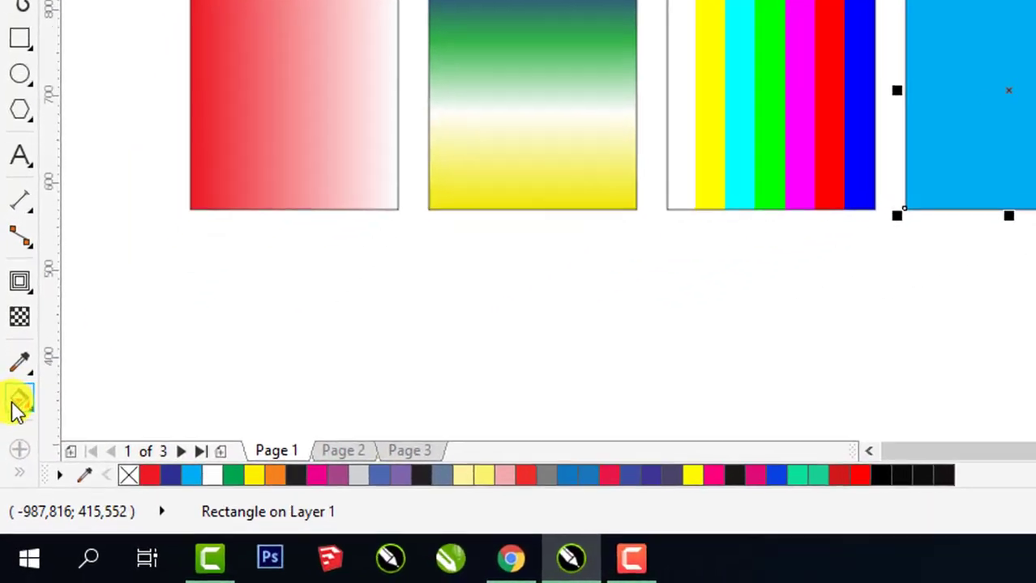
# Step: Convert the fourth rectangle's cyan fill to a fountain fill and set its type to elliptical
pyautogui.click(16, 403)
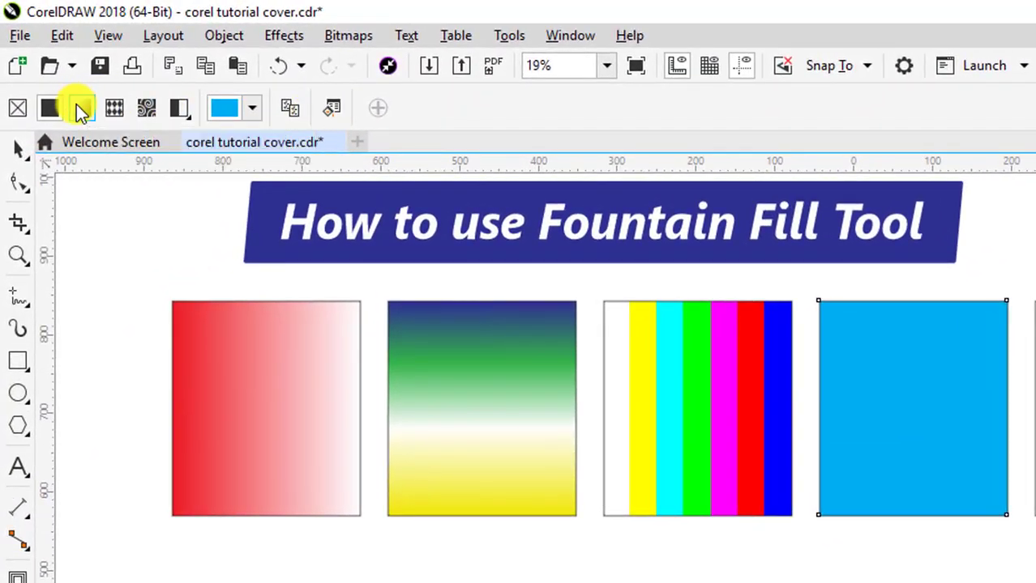
pyautogui.click(81, 107)
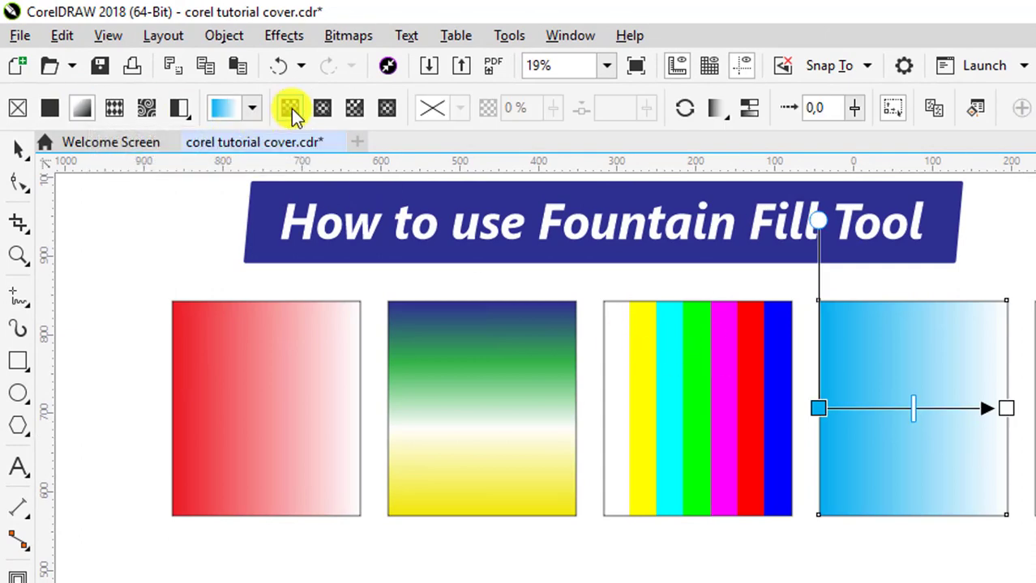
pyautogui.click(324, 112)
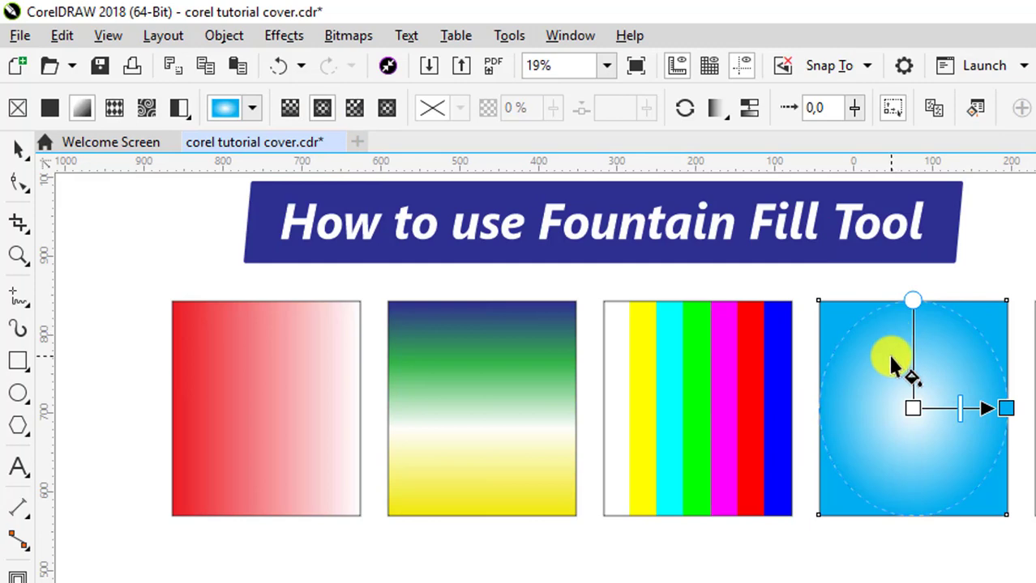
# Step: Try the conical and rectangular fountain types on the fourth rectangle, and return its fill to elliptical
pyautogui.click(354, 108)
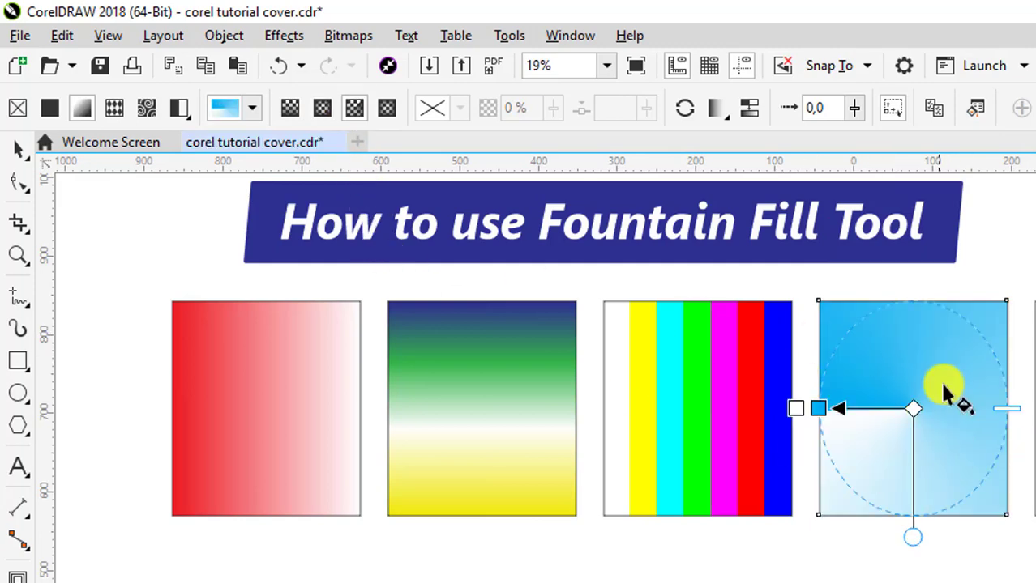
pyautogui.click(387, 108)
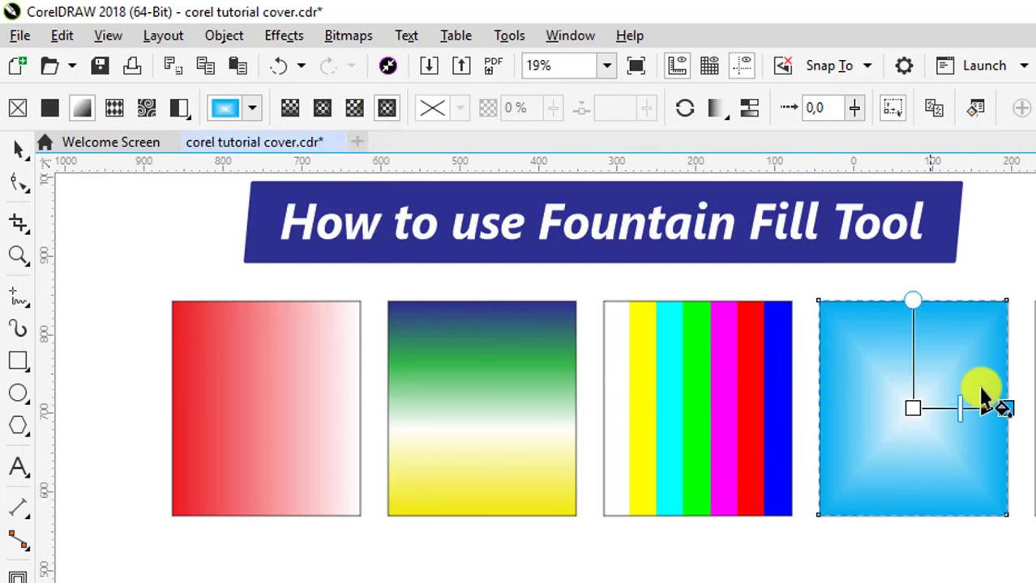
pyautogui.click(322, 108)
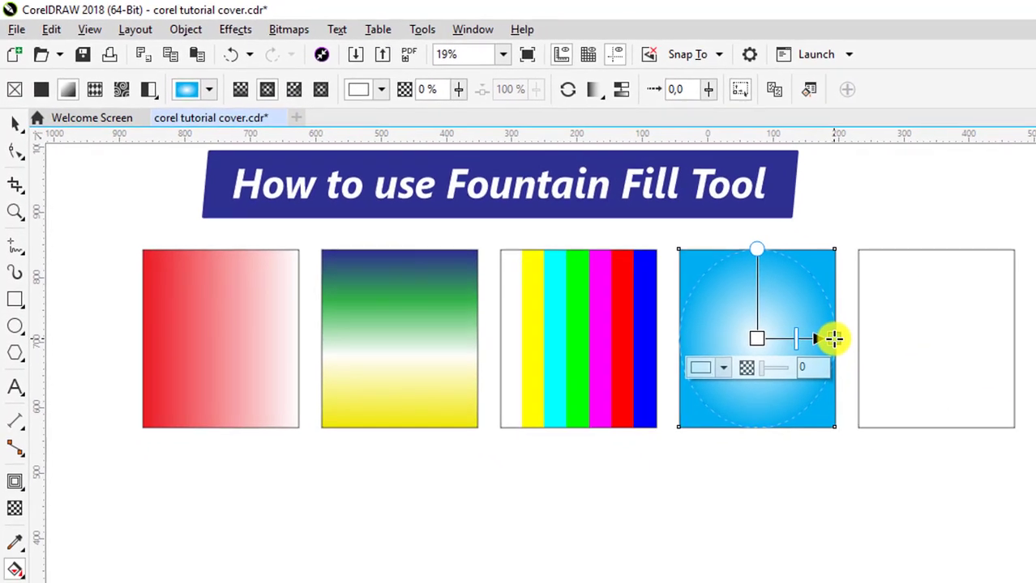
# Step: Enlarge the fourth rectangle's elliptical fill beyond its edges to about 129.6 %, and look at the centre node's colour options
pyautogui.click(811, 328)
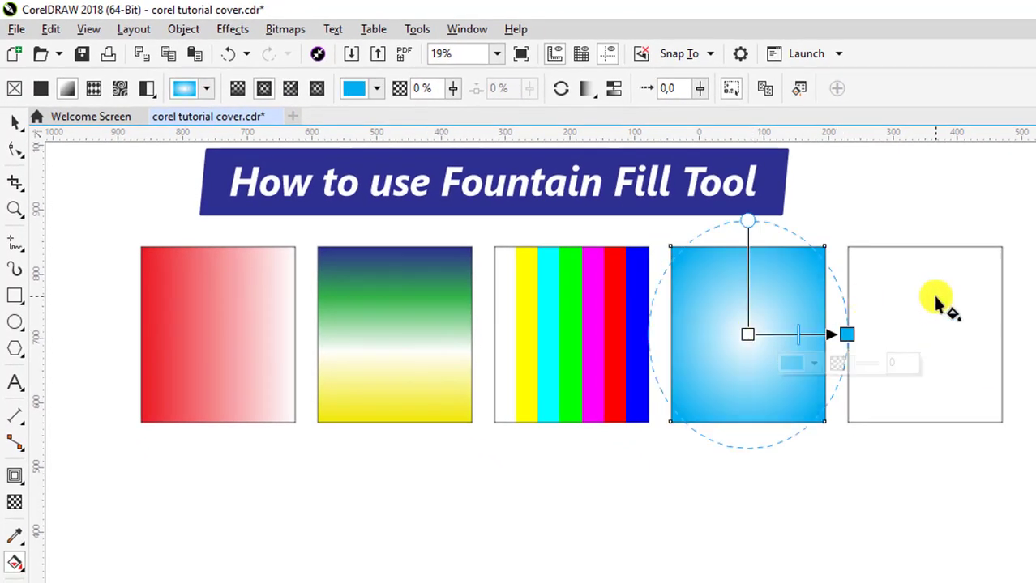
pyautogui.click(747, 334)
pyautogui.click(717, 365)
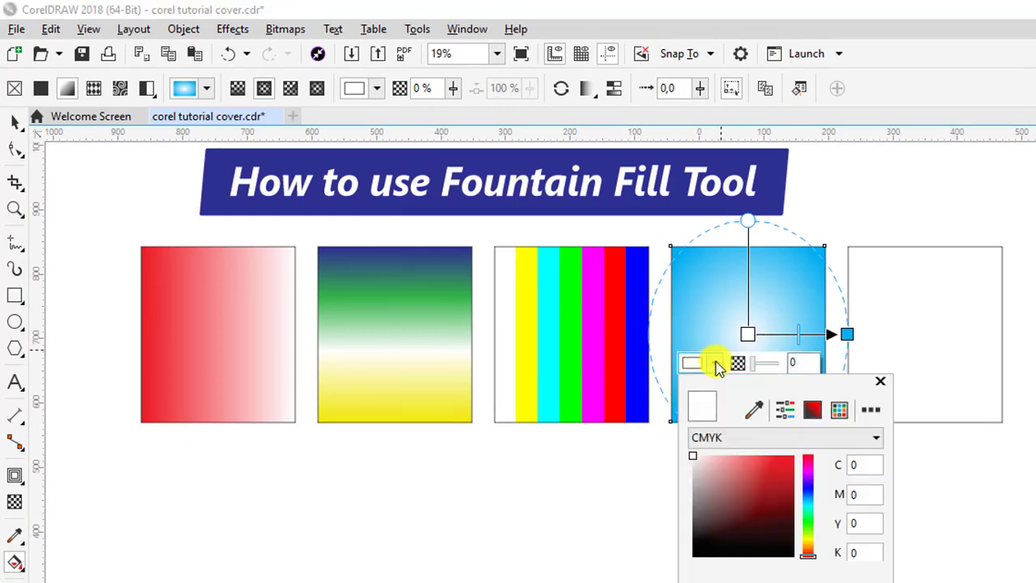
pyautogui.click(879, 379)
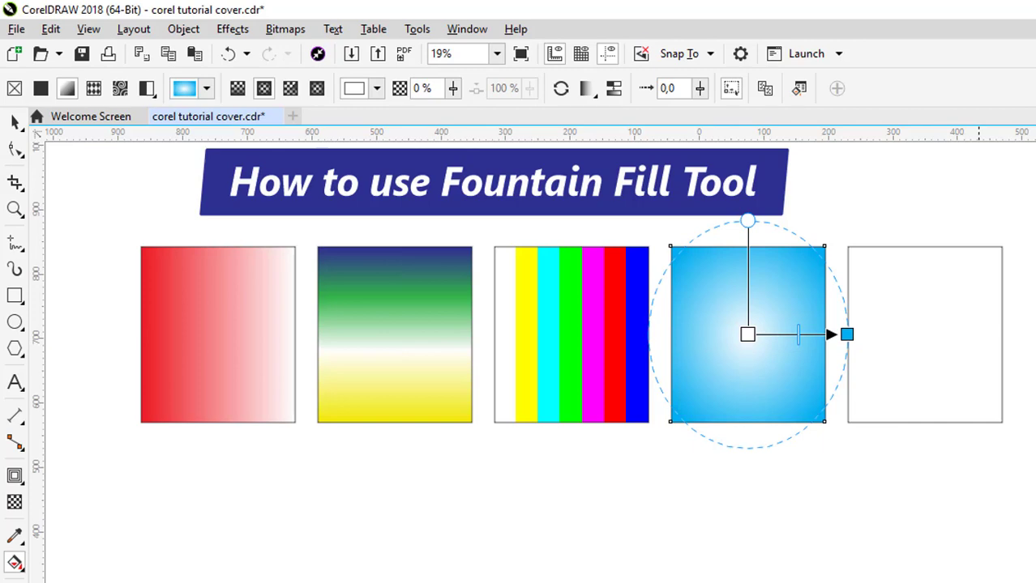
pyautogui.click(206, 88)
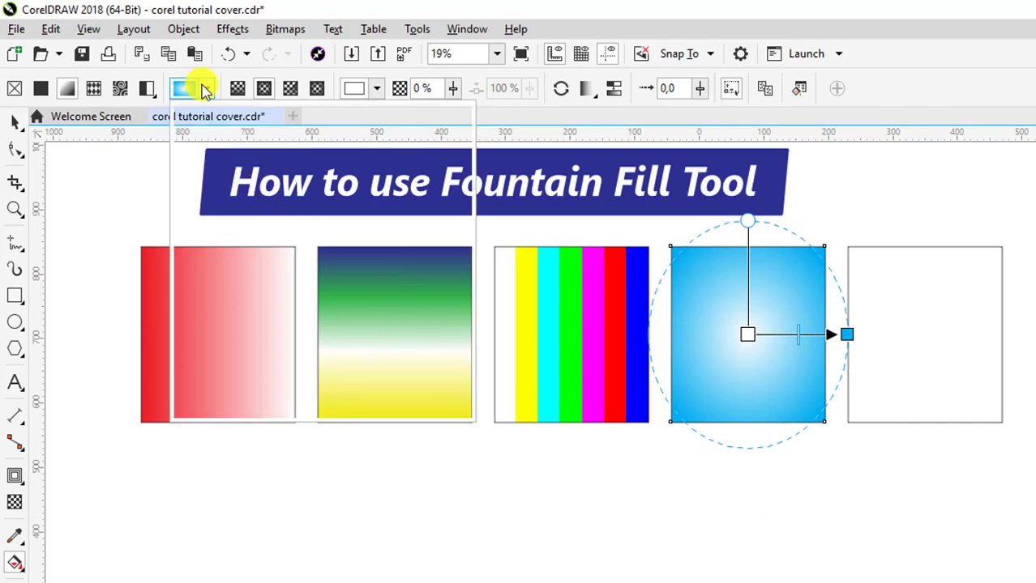
pyautogui.click(209, 95)
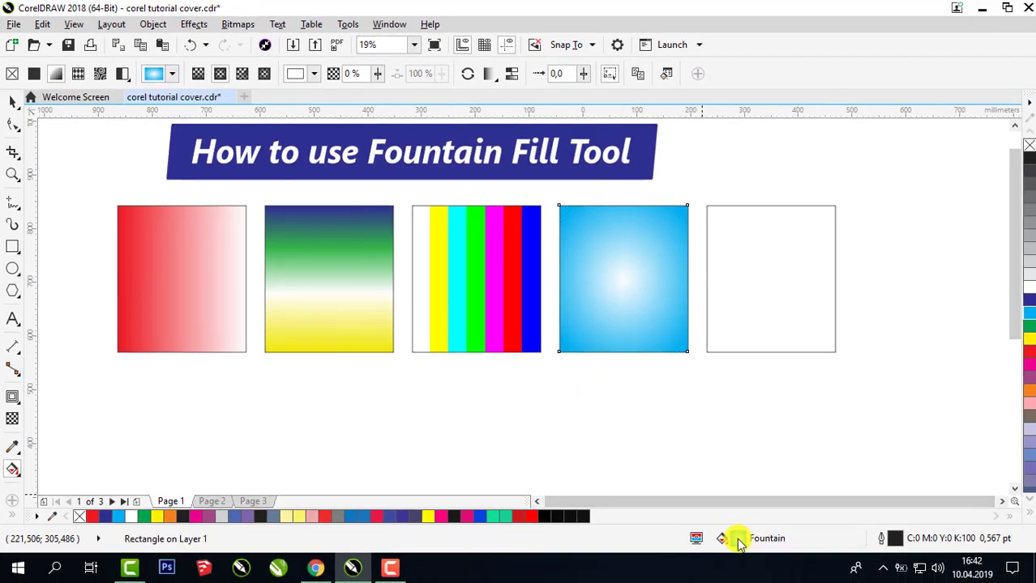
# Step: Open the fourth rectangle's fill for detailed editing and shift the gradient's midpoint slightly towards the cyan end
pyautogui.doubleClick(737, 539)
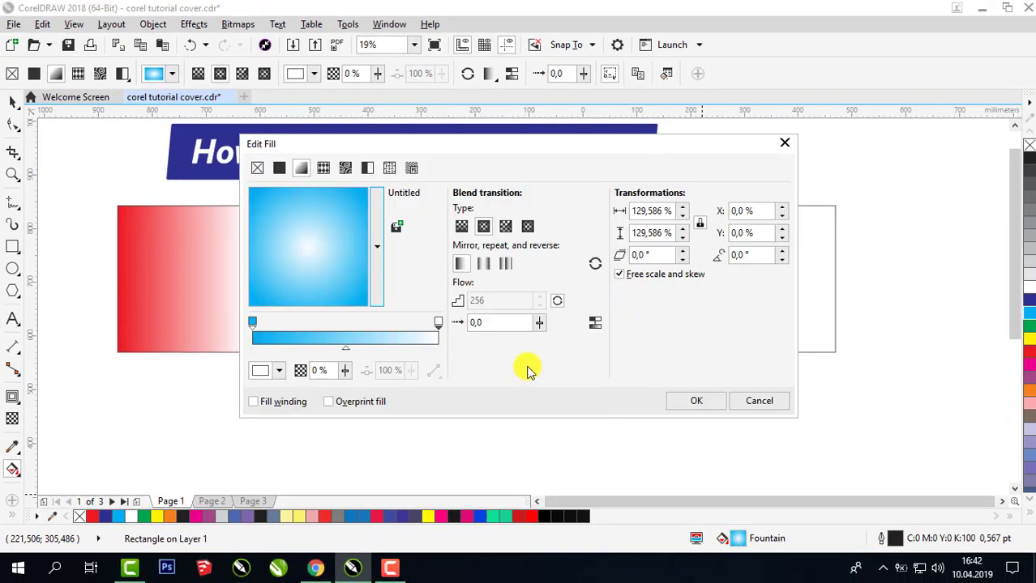
pyautogui.moveTo(407, 149); pyautogui.dragTo(541, 6)
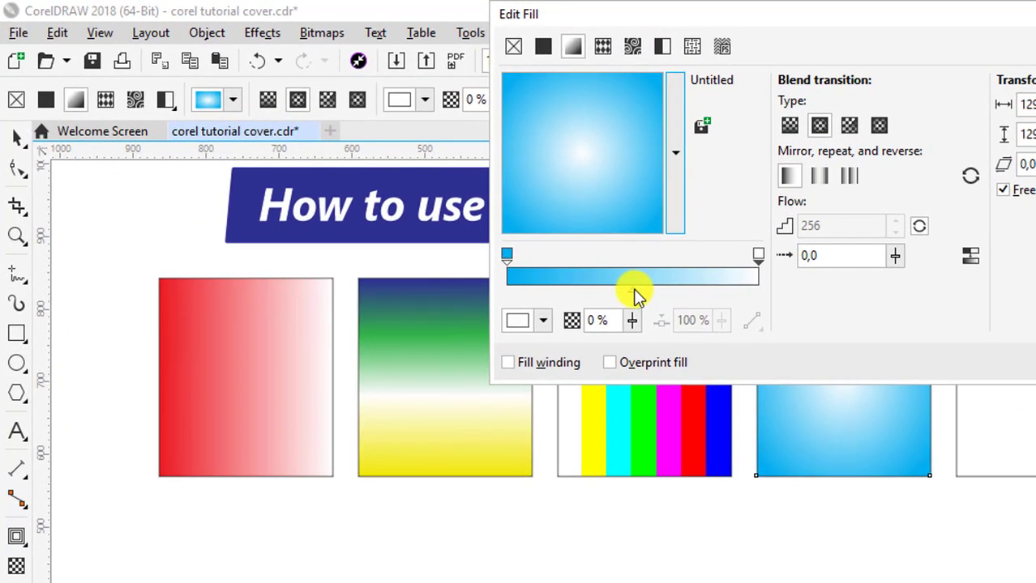
pyautogui.click(634, 293)
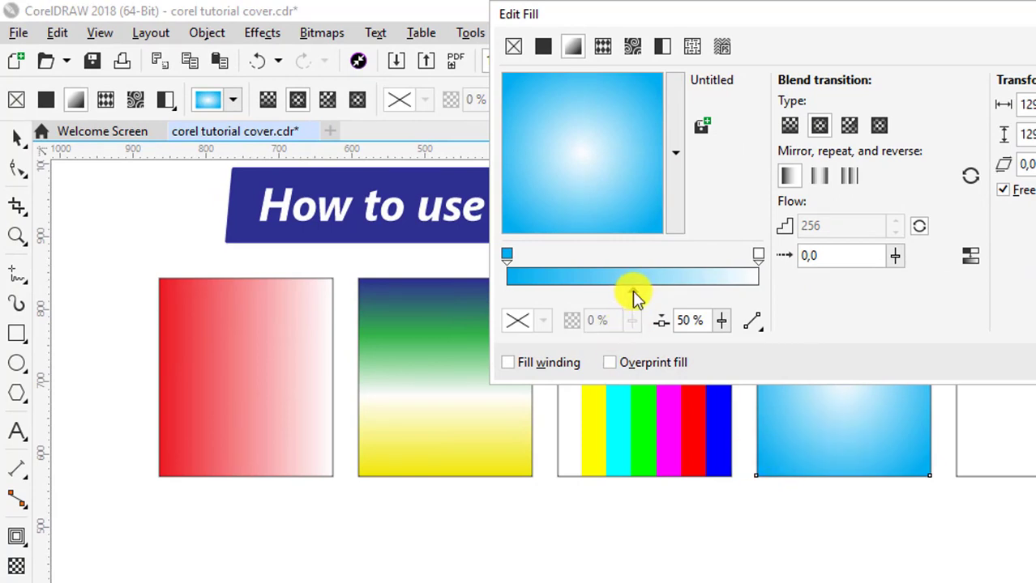
pyautogui.moveTo(633, 293)
pyautogui.mouseDown()
pyautogui.moveTo(551, 290)
pyautogui.moveTo(666, 289)
pyautogui.moveTo(629, 292)
pyautogui.mouseUp()
# Step: Recolour the gradient's white node to C 0, M 82, Y 64, K 0 and set its transparency to 44 %
pyautogui.click(757, 256)
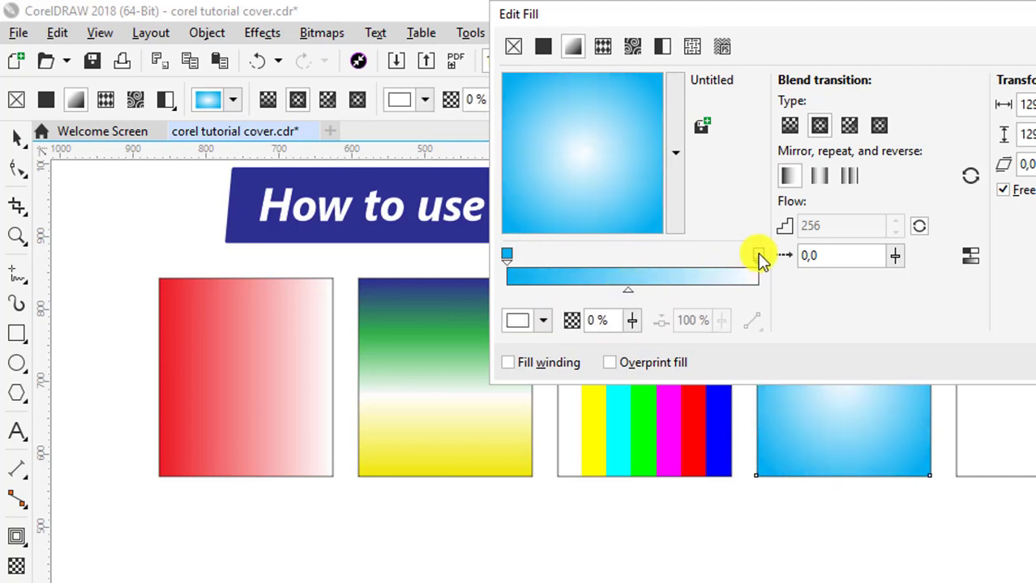
pyautogui.click(545, 323)
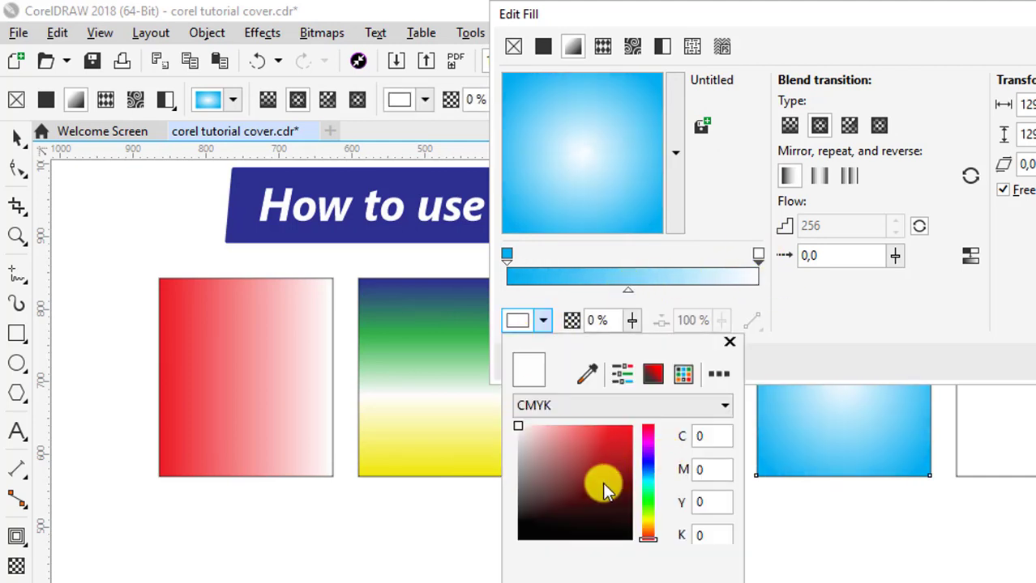
pyautogui.click(588, 431)
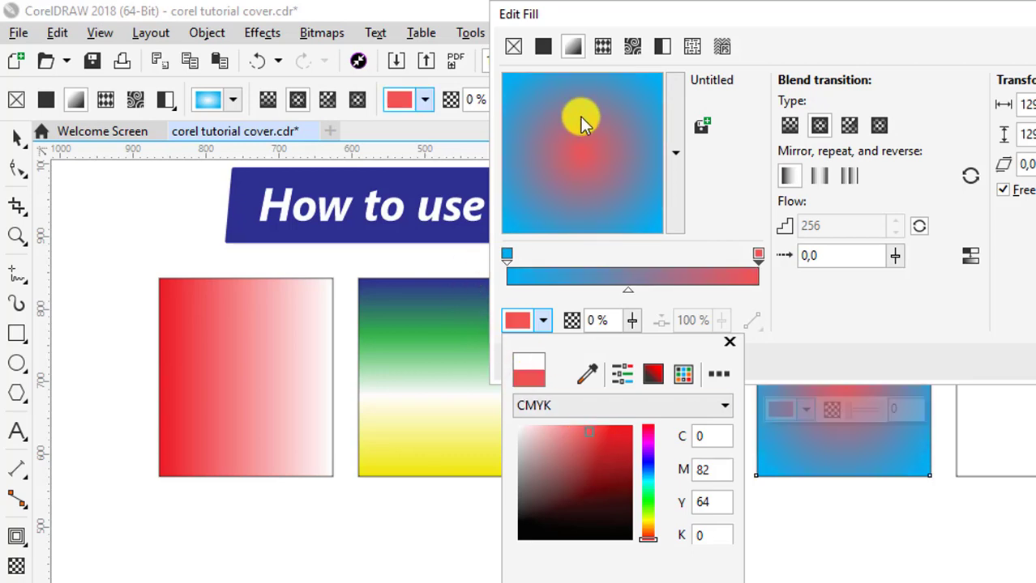
pyautogui.click(630, 324)
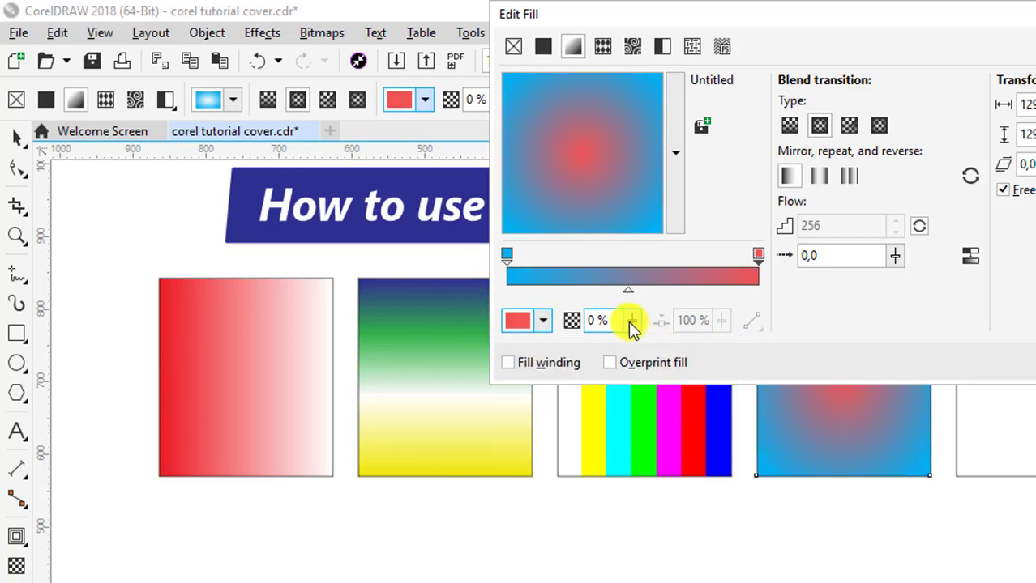
pyautogui.moveTo(662, 344); pyautogui.dragTo(671, 344)
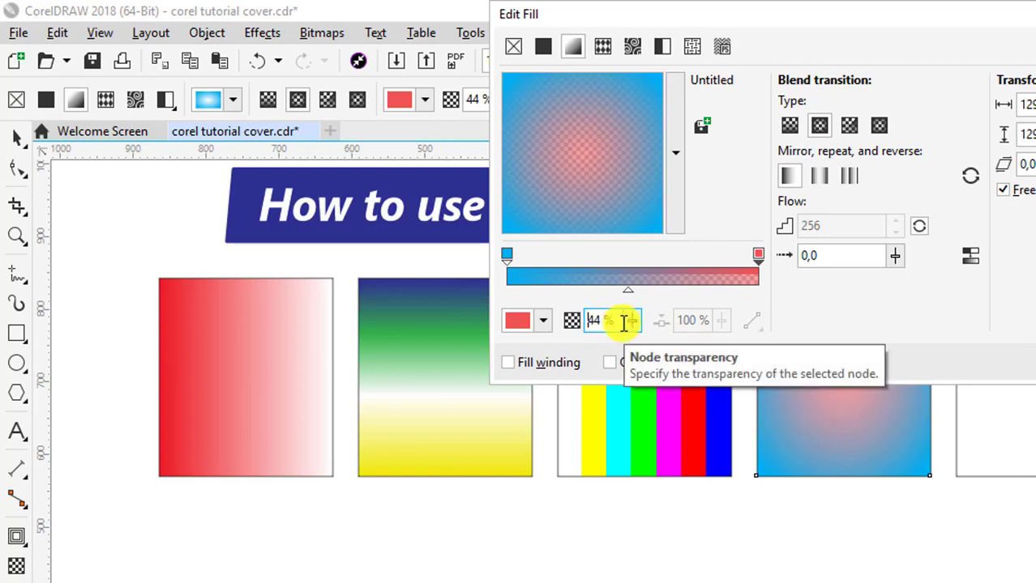
# Step: Restore the red node to white and remove its transparency
pyautogui.click(756, 254)
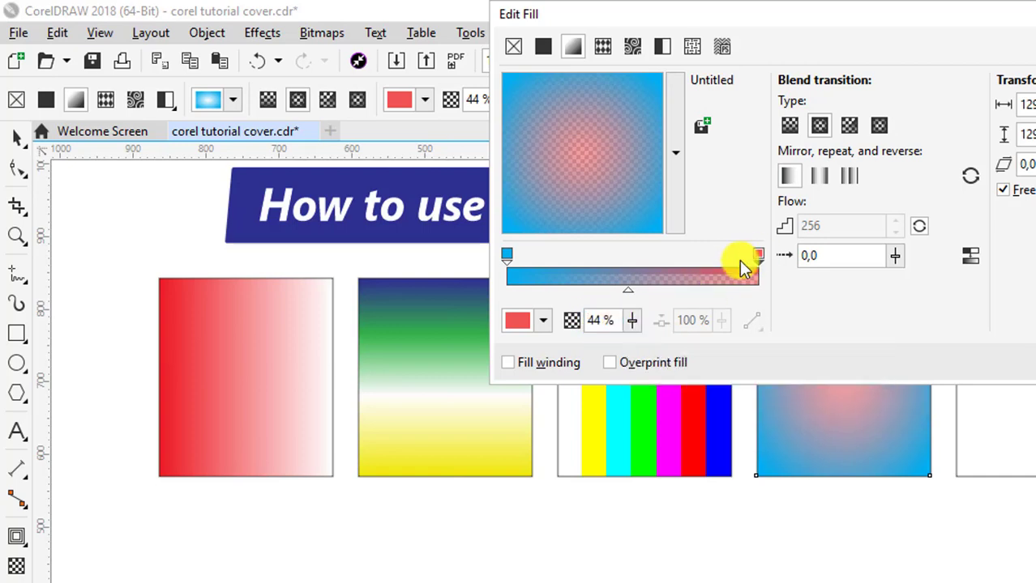
pyautogui.click(540, 321)
pyautogui.click(511, 418)
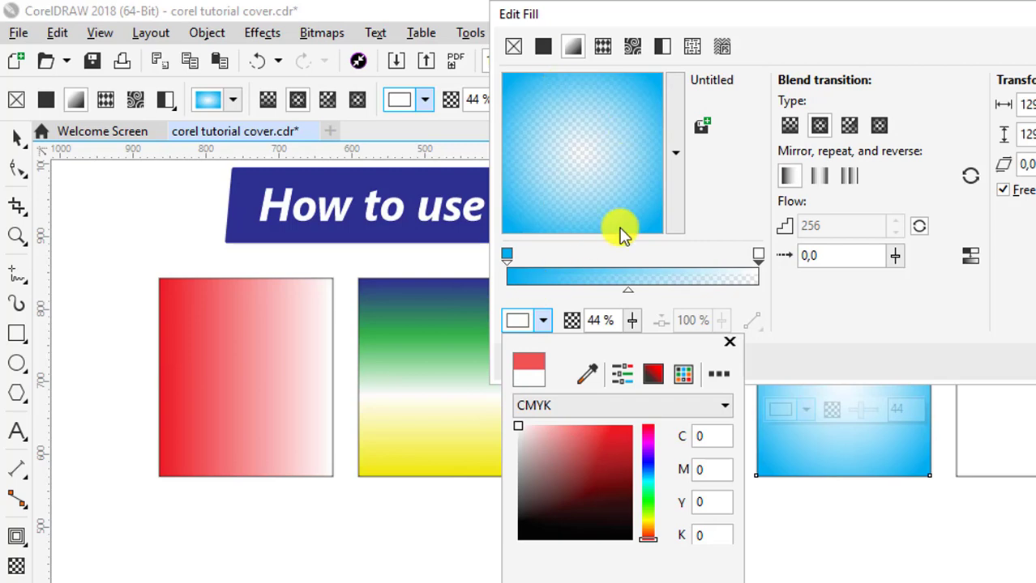
pyautogui.click(629, 324)
pyautogui.moveTo(629, 324); pyautogui.dragTo(631, 346)
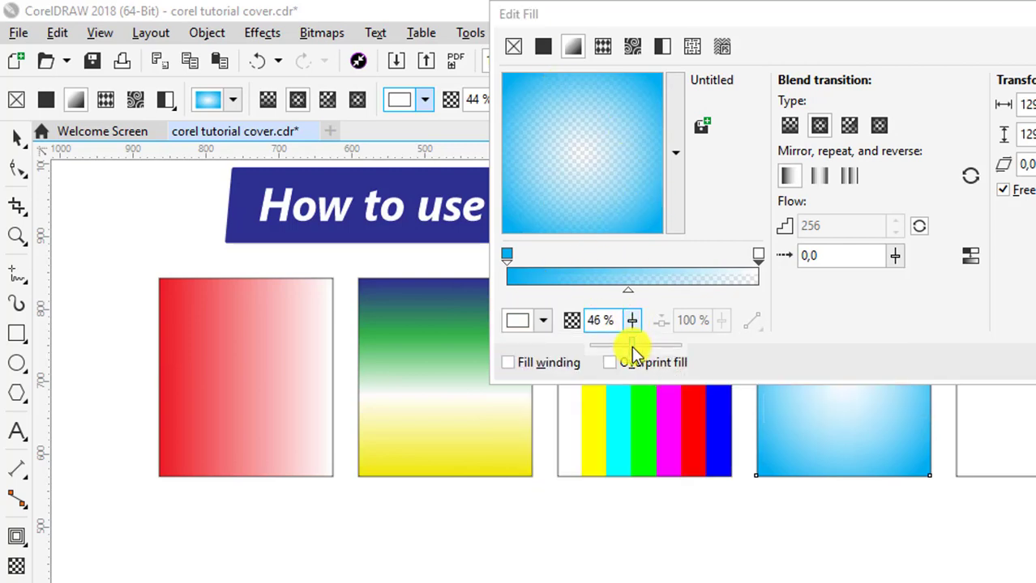
# Step: Add a colour node near the middle of the gradient and move the midpoint between it and the white node to 38 %
pyautogui.click(624, 276)
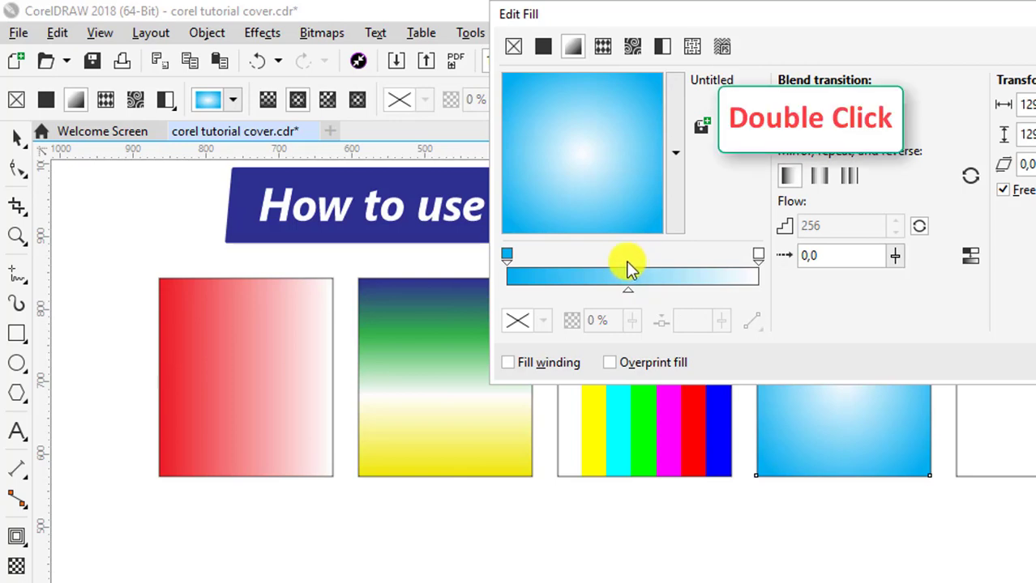
pyautogui.doubleClick(628, 263)
pyautogui.moveTo(627, 255)
pyautogui.mouseDown()
pyautogui.moveTo(705, 256)
pyautogui.moveTo(613, 251)
pyautogui.moveTo(625, 257)
pyautogui.mouseUp()
pyautogui.click(693, 292)
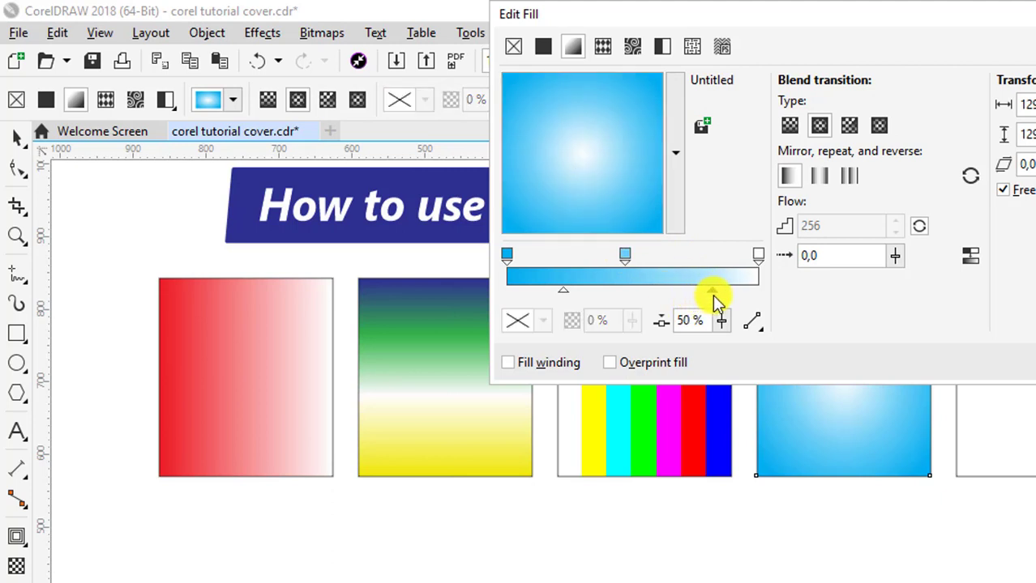
pyautogui.moveTo(691, 290); pyautogui.dragTo(675, 290)
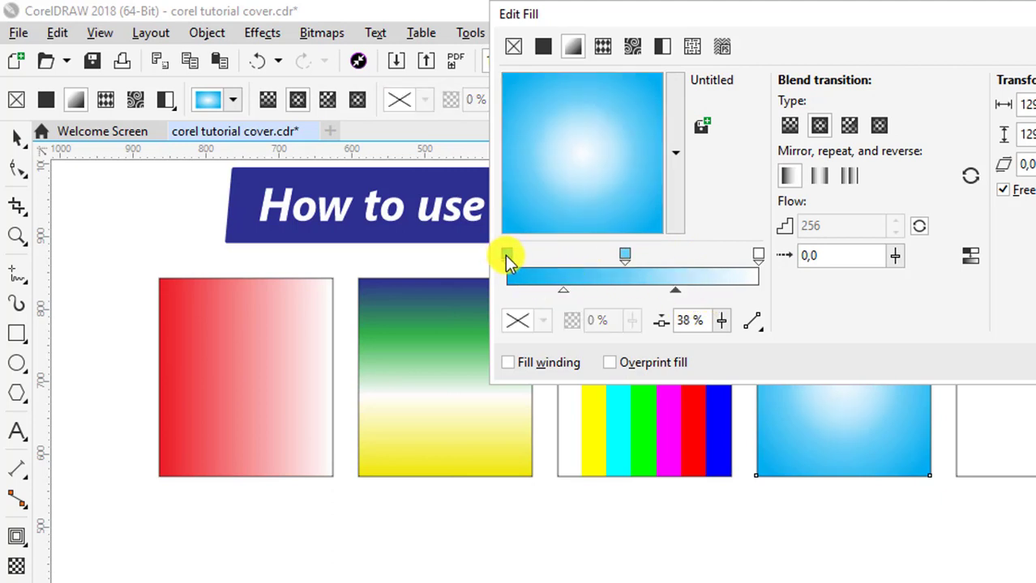
# Step: Recolour the gradient's cyan end node to white
pyautogui.click(507, 256)
pyautogui.click(543, 321)
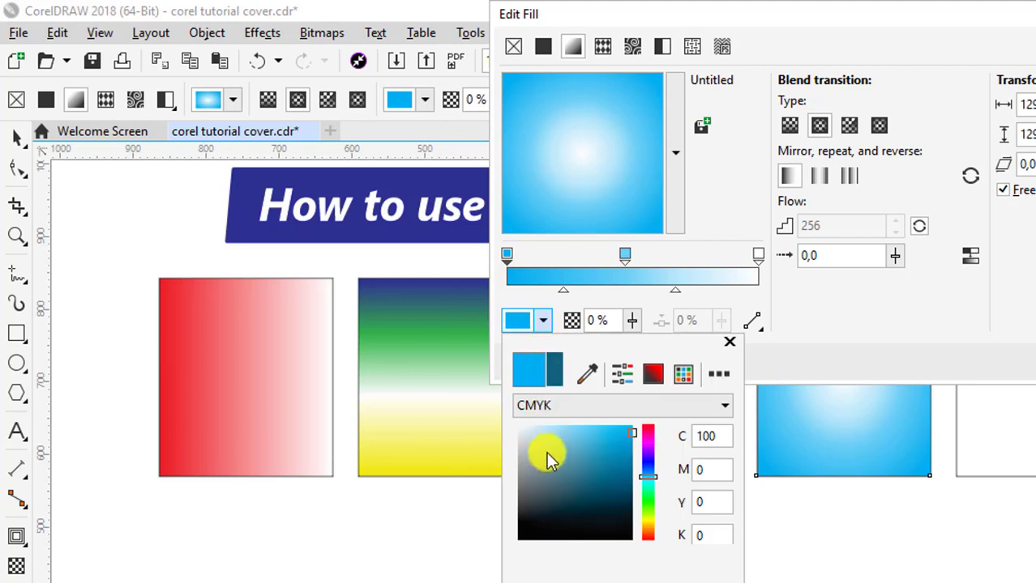
pyautogui.moveTo(548, 455); pyautogui.dragTo(492, 393)
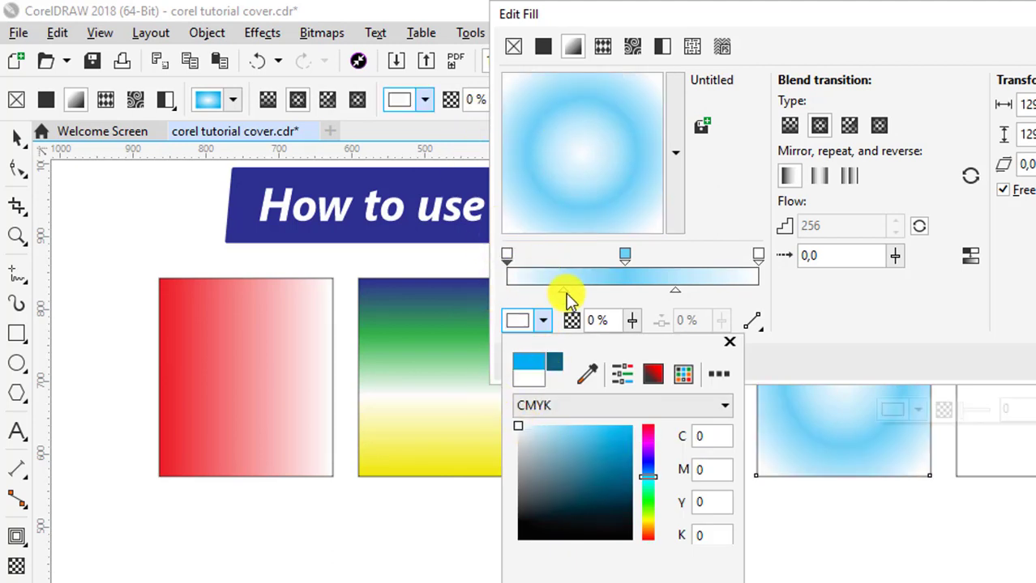
# Step: Set the gradient's two midpoints to 21 % and 67 %, and apply the edited fill to the fourth rectangle
pyautogui.click(565, 292)
pyautogui.moveTo(565, 292); pyautogui.dragTo(531, 290)
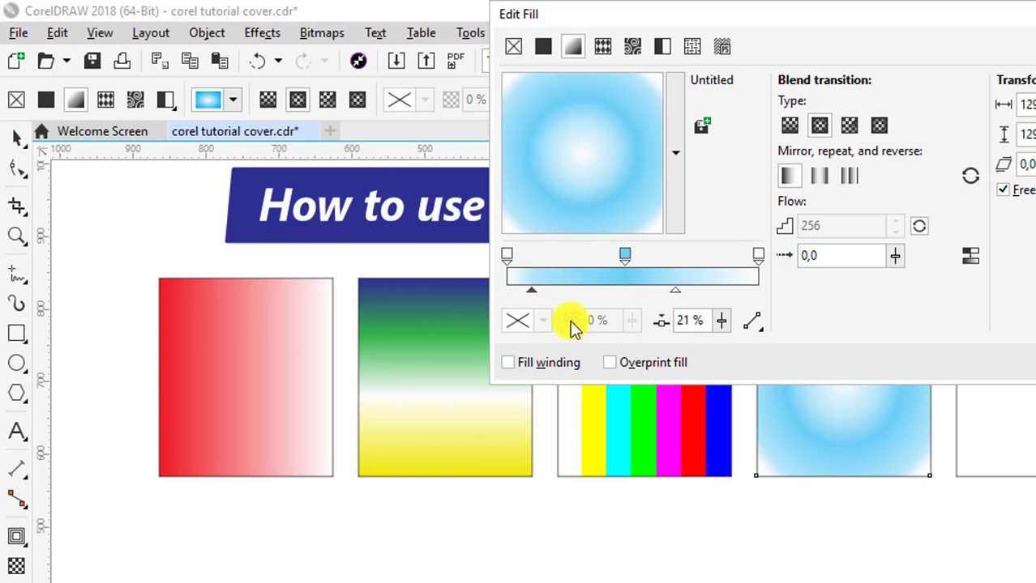
pyautogui.moveTo(704, 291); pyautogui.dragTo(702, 285)
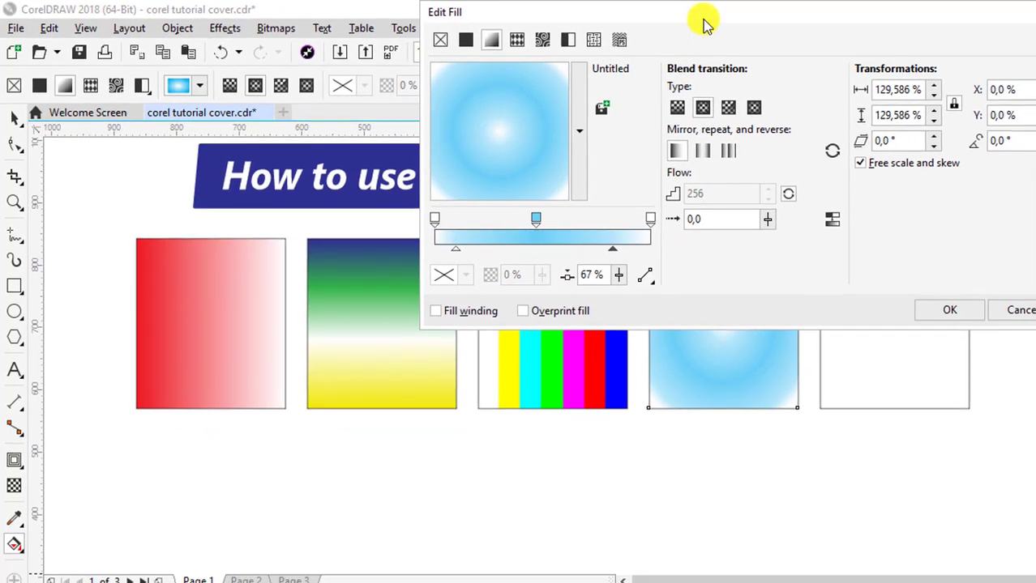
pyautogui.moveTo(770, 20); pyautogui.dragTo(683, 64)
pyautogui.click(869, 355)
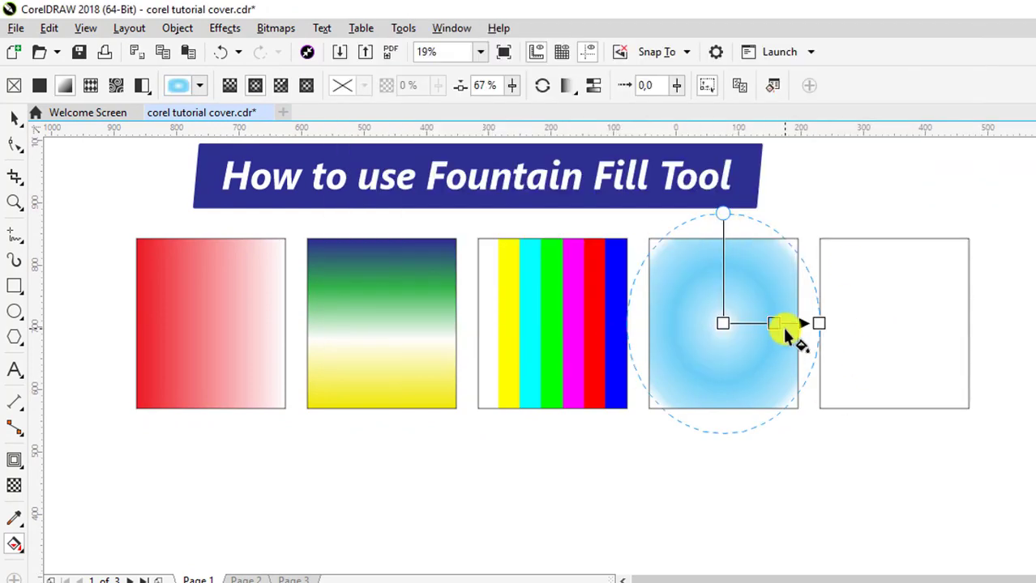
# Step: Fill the fifth rectangle with solid magenta (C 0, M 100, Y 0, K 0)
pyautogui.click(875, 337)
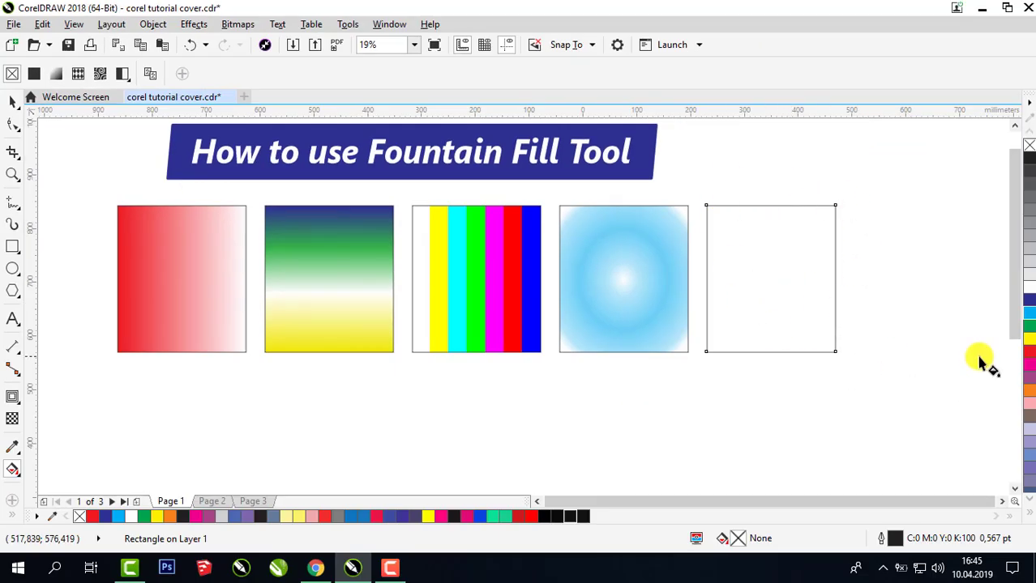
pyautogui.click(1029, 371)
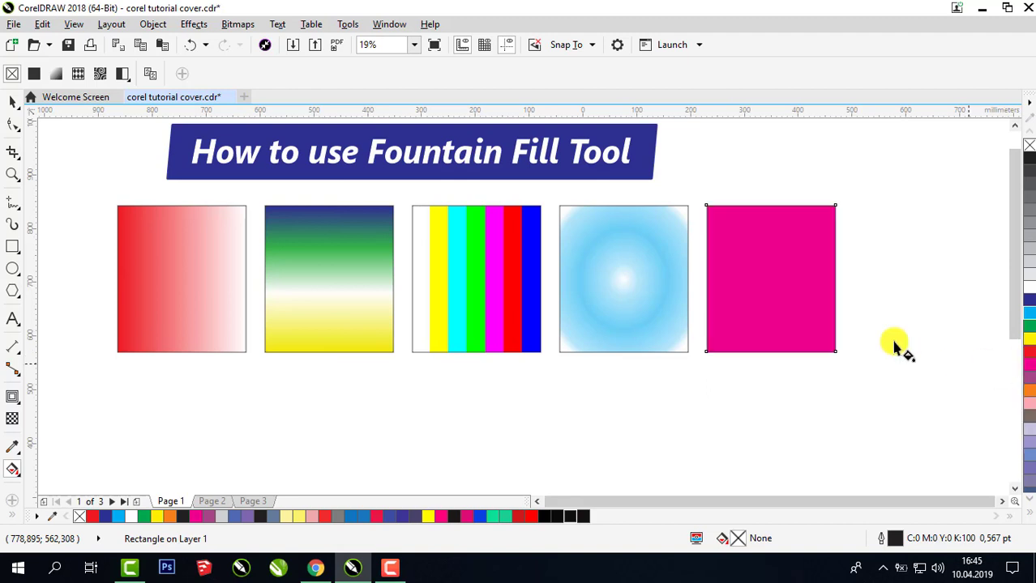
# Step: Convert the fifth rectangle's magenta fill to a fountain fill, try the elliptical type and set it to conical
pyautogui.click(11, 474)
pyautogui.click(39, 470)
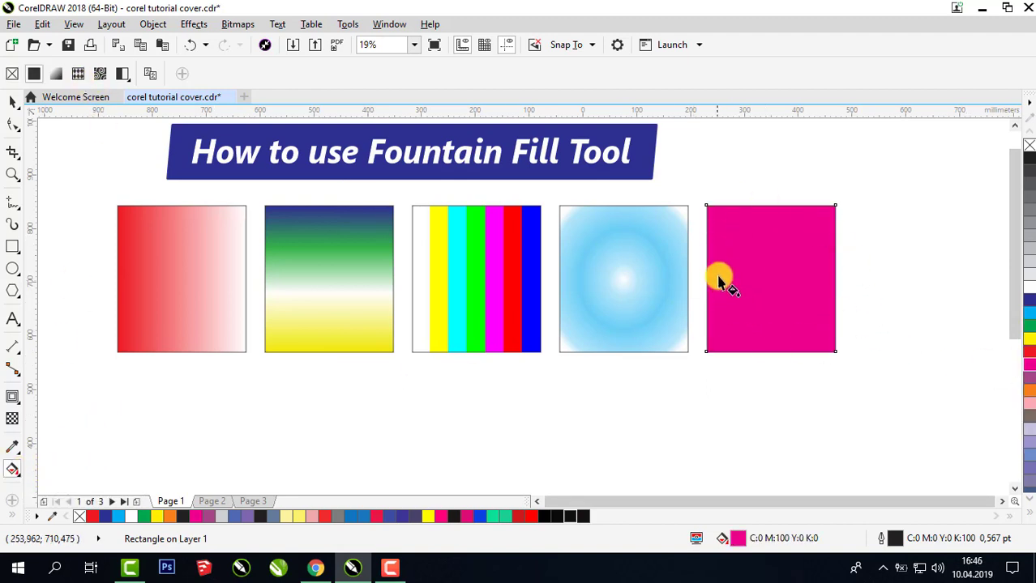
pyautogui.click(57, 75)
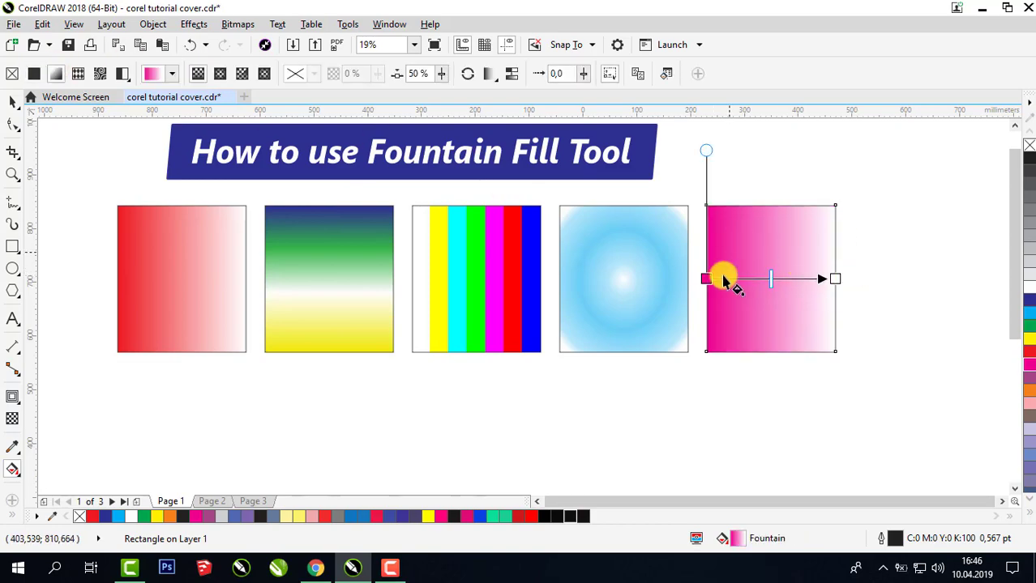
pyautogui.click(224, 75)
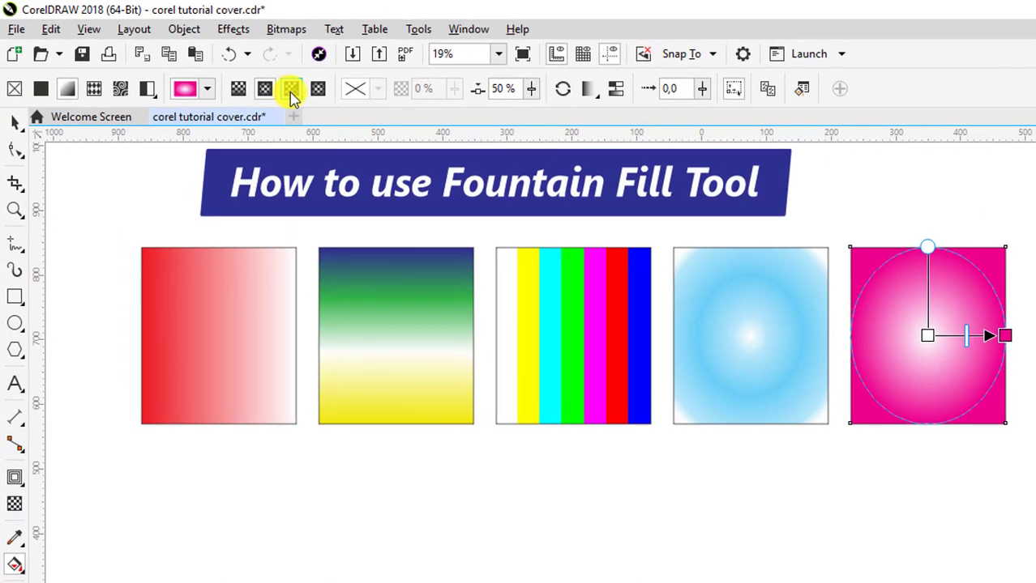
pyautogui.click(241, 74)
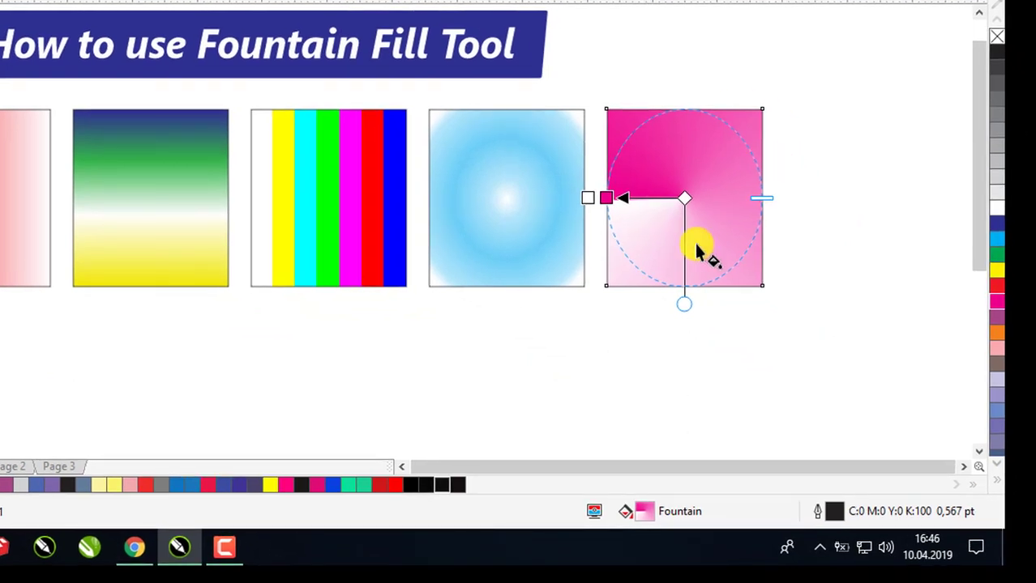